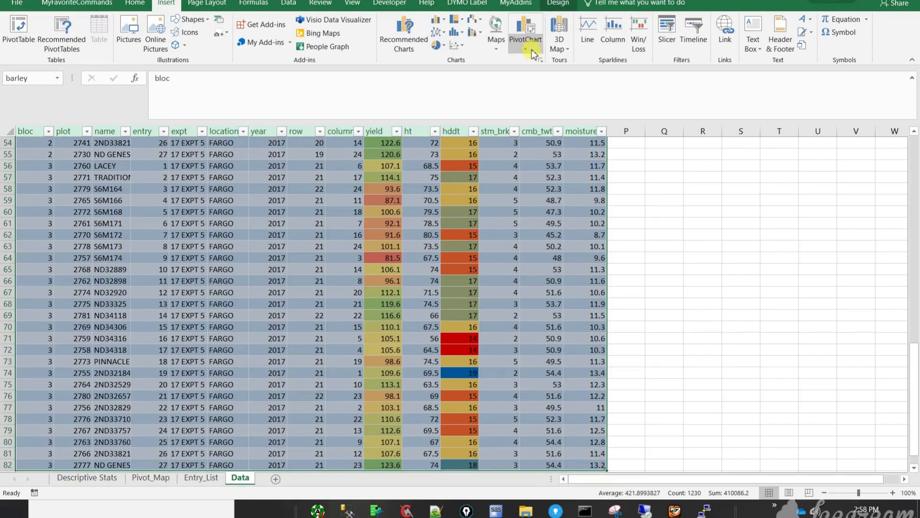
- Create a PivotChart from Table1 on a new worksheet
{"action": "left_click", "coordinate": [531, 34]}
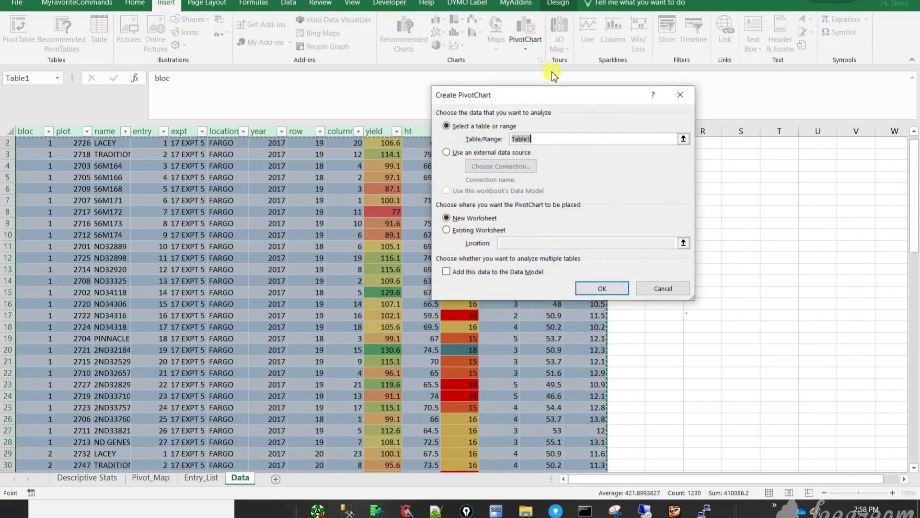
{"action": "left_click_drag", "start_coordinate": [555, 94], "coordinate": [532, 142]}
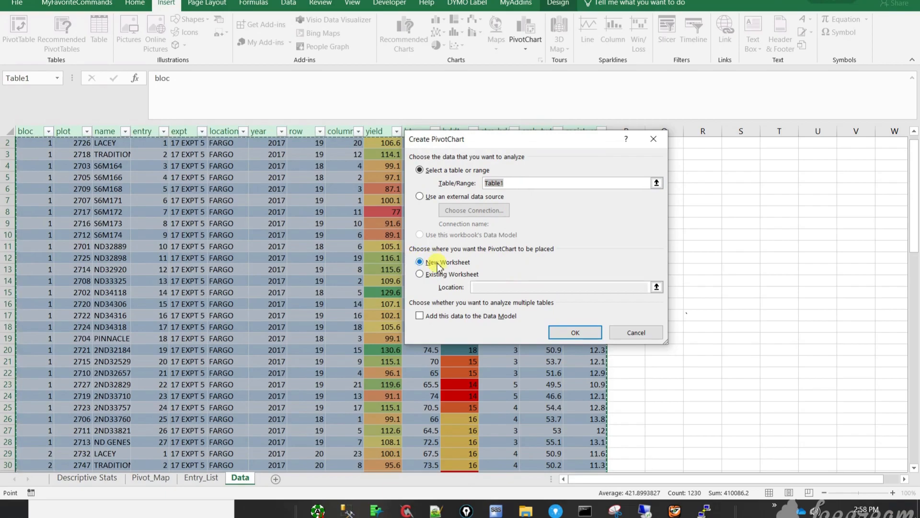
{"action": "left_click", "coordinate": [575, 333]}
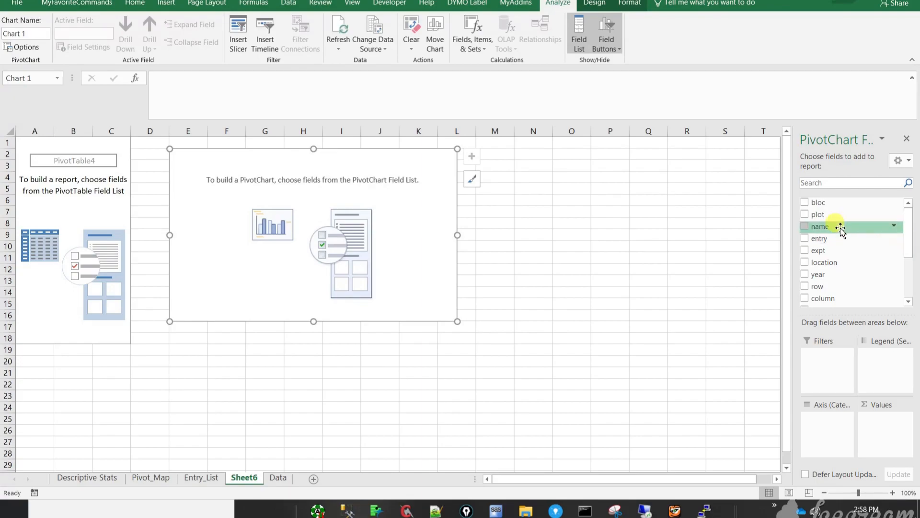
- Build the PivotChart with name as the axis category and hddt as the values field
{"action": "left_click_drag", "start_coordinate": [841, 228], "coordinate": [836, 424]}
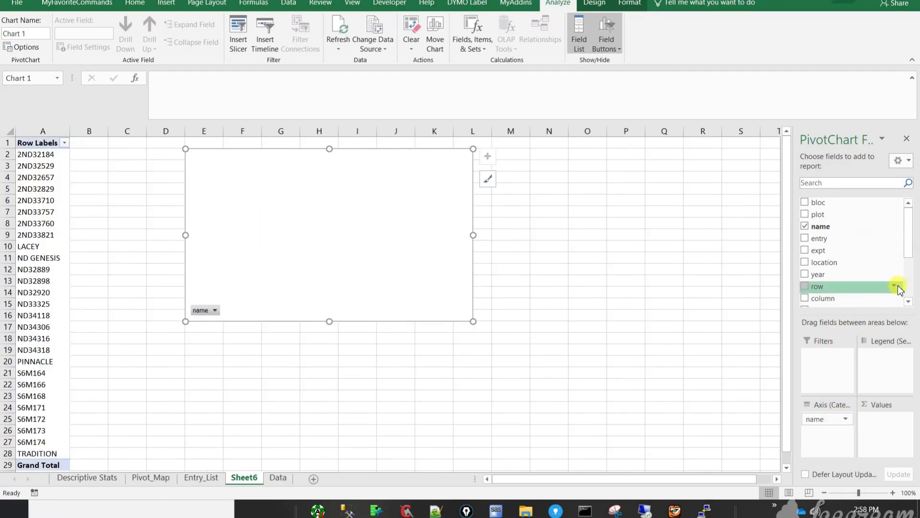
{"action": "left_click_drag", "start_coordinate": [907, 246], "coordinate": [909, 290]}
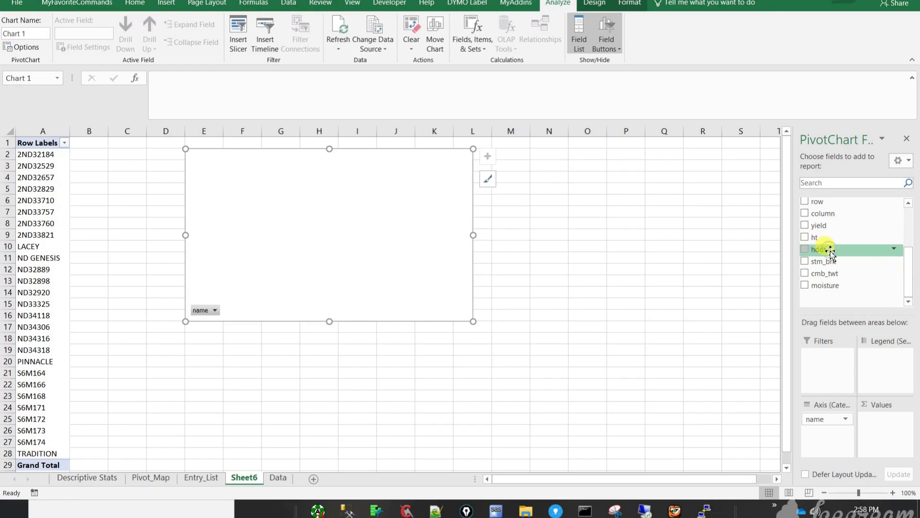
{"action": "left_click_drag", "start_coordinate": [830, 250], "coordinate": [879, 413]}
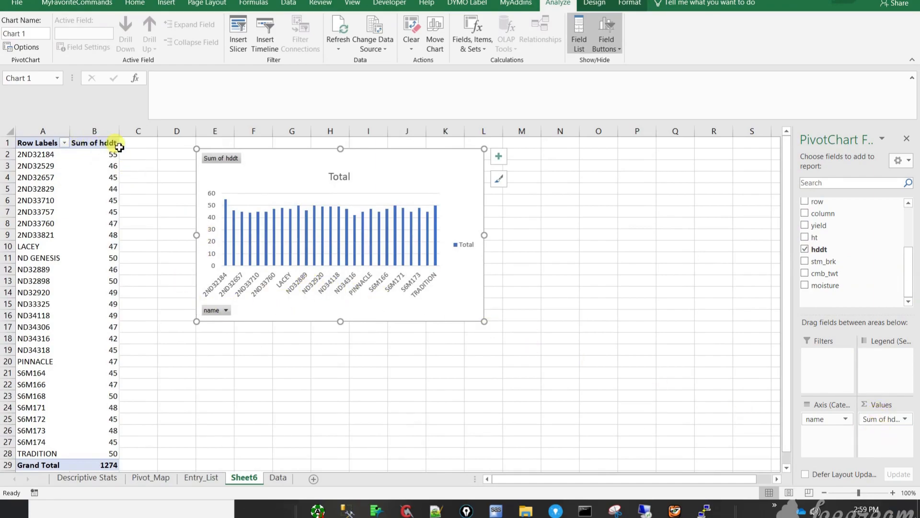
- Change the hddt value field to summarize by Average
{"action": "left_click", "coordinate": [906, 420]}
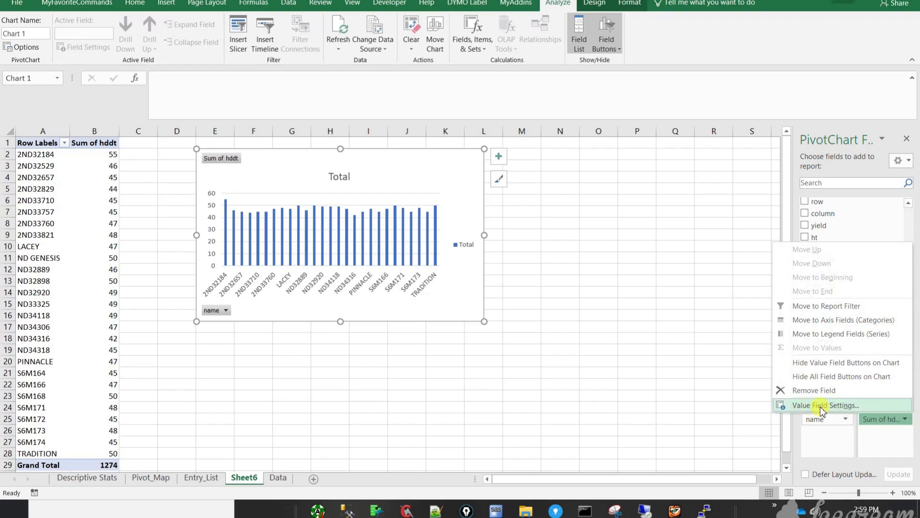
{"action": "left_click", "coordinate": [822, 406]}
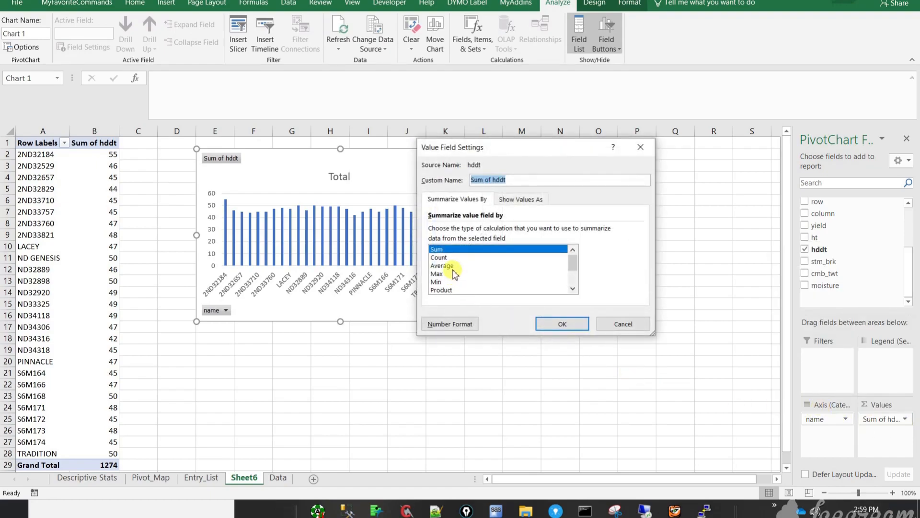
{"action": "left_click", "coordinate": [450, 266]}
{"action": "left_click", "coordinate": [541, 323]}
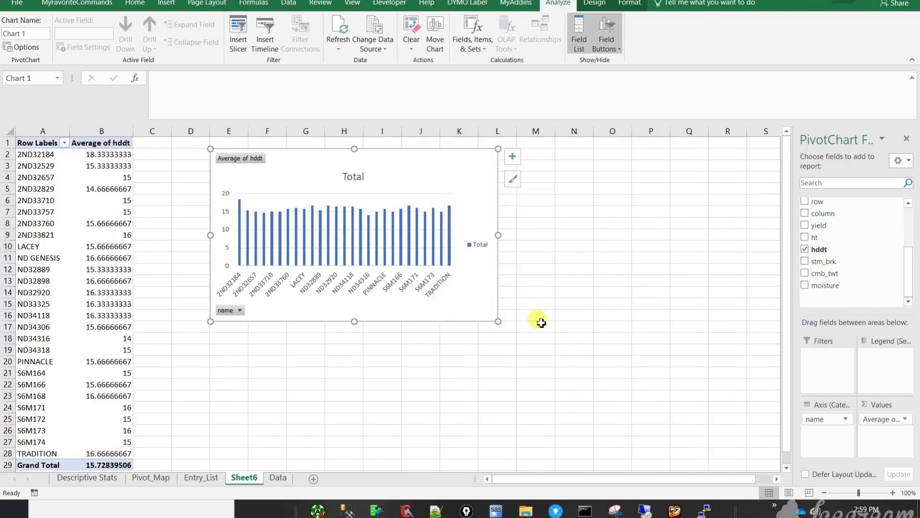
- Enlarge the PivotChart to reach about column P and row 22, and add data labels to its bars
{"action": "left_click_drag", "start_coordinate": [498, 321], "coordinate": [656, 386]}
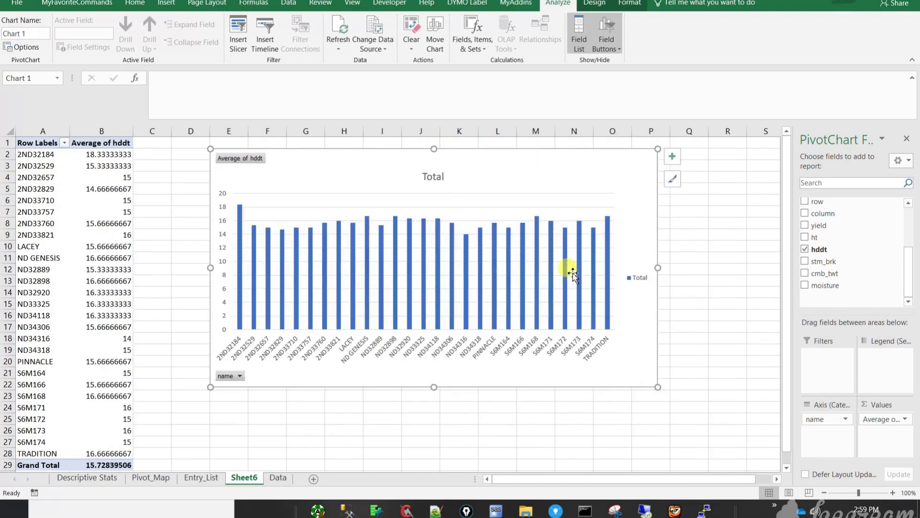
{"action": "left_click", "coordinate": [673, 160]}
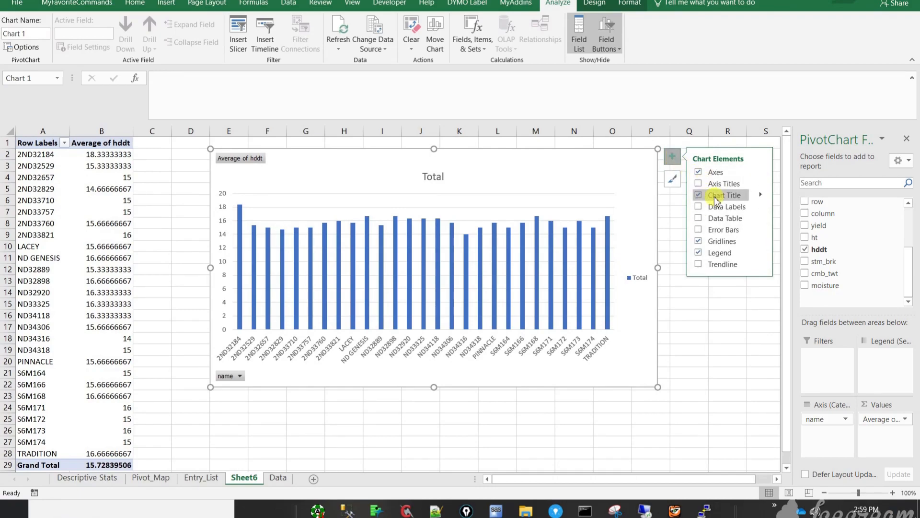
{"action": "left_click", "coordinate": [699, 207]}
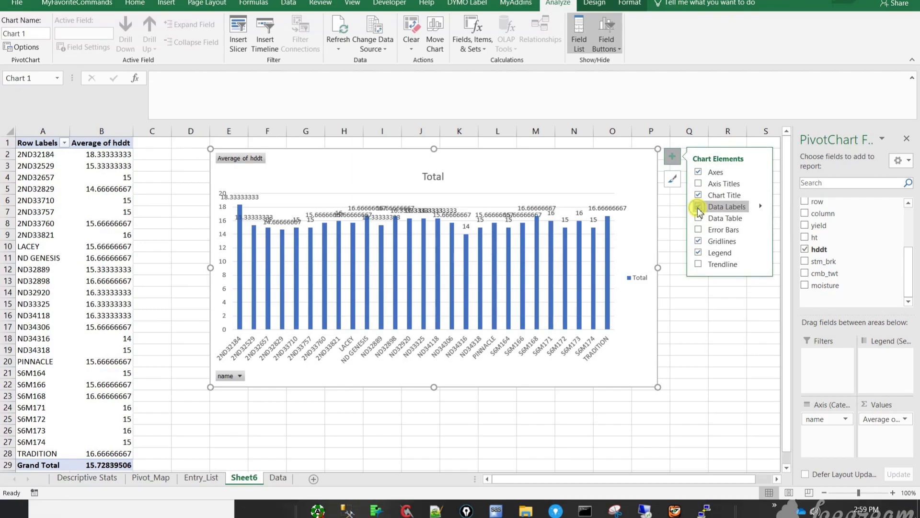
- Format the Average of hddt values, including the grand total, as Number with one decimal place
{"action": "left_click", "coordinate": [116, 156]}
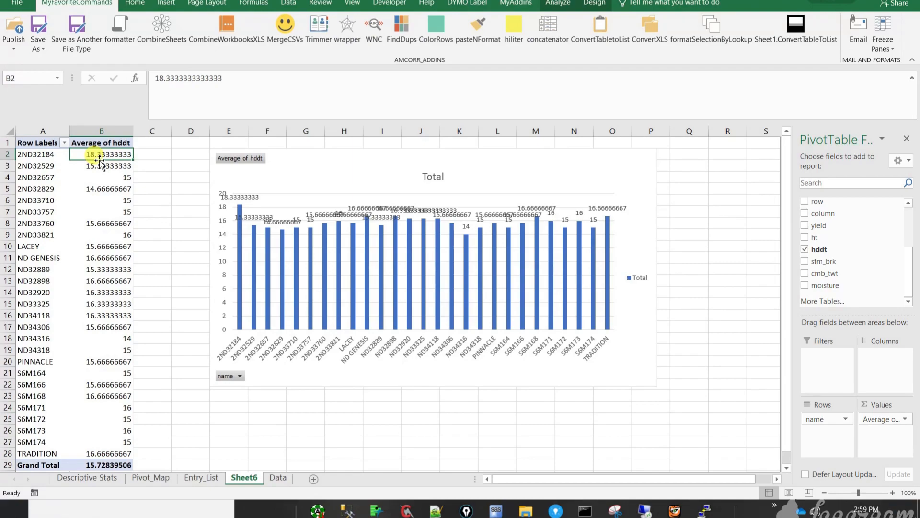
{"action": "key", "text": "ctrl+shift+Down"}
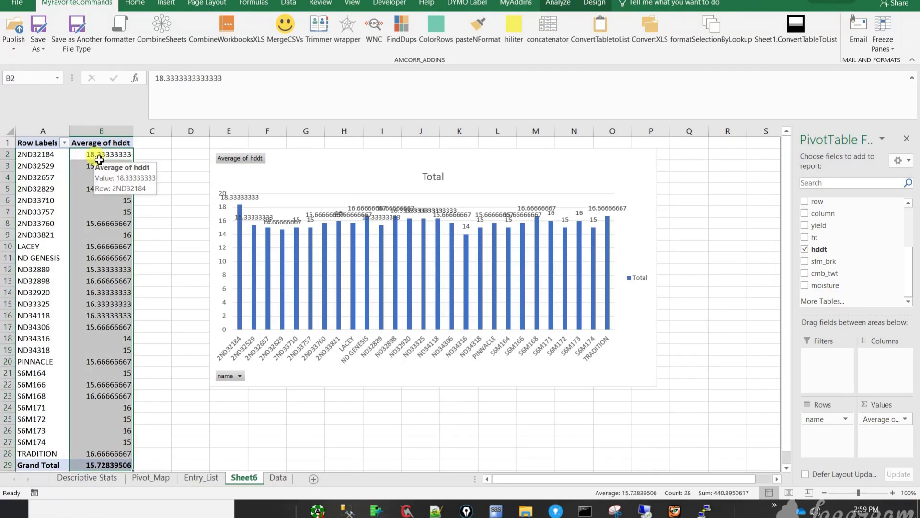
{"action": "left_click", "coordinate": [92, 156]}
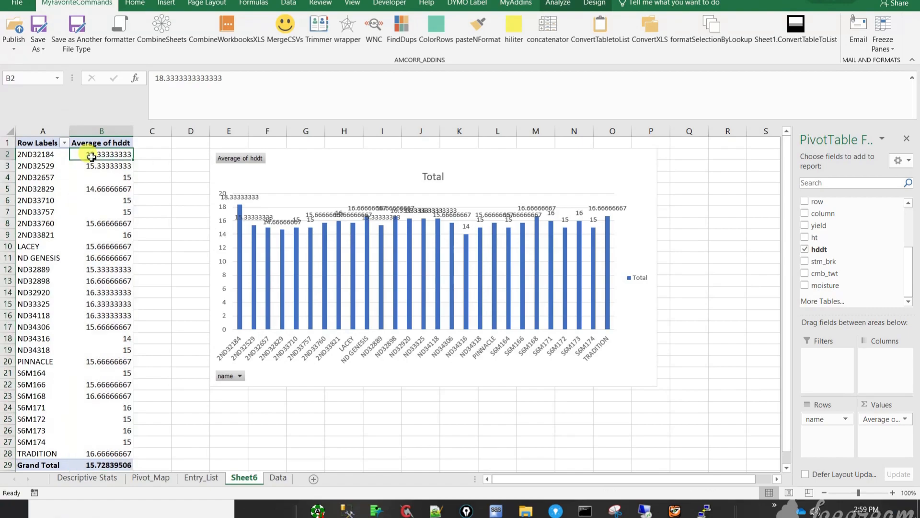
{"action": "left_click_drag", "start_coordinate": [92, 156], "coordinate": [102, 463]}
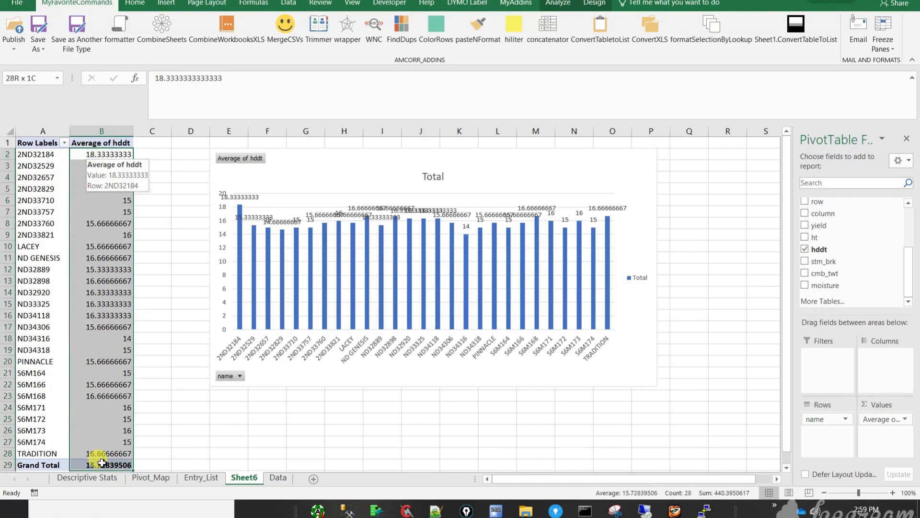
{"action": "left_click", "coordinate": [134, 3]}
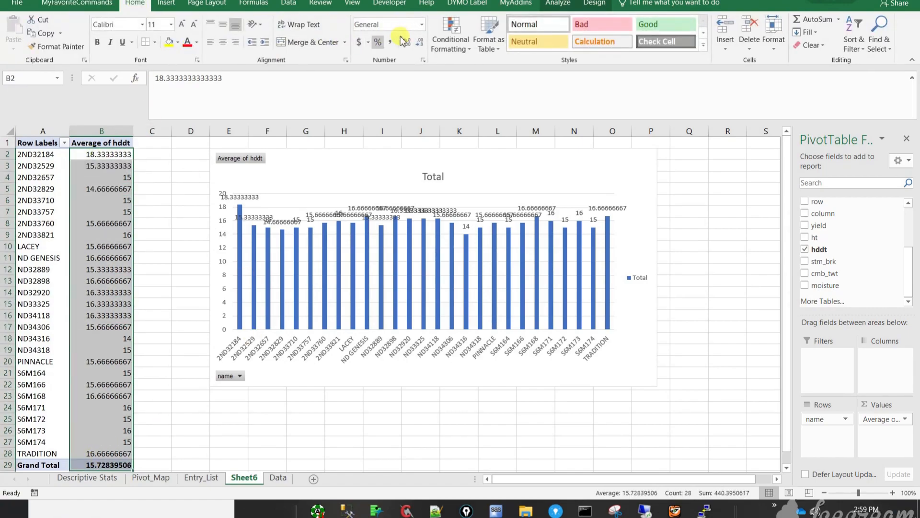
{"action": "left_click", "coordinate": [422, 26]}
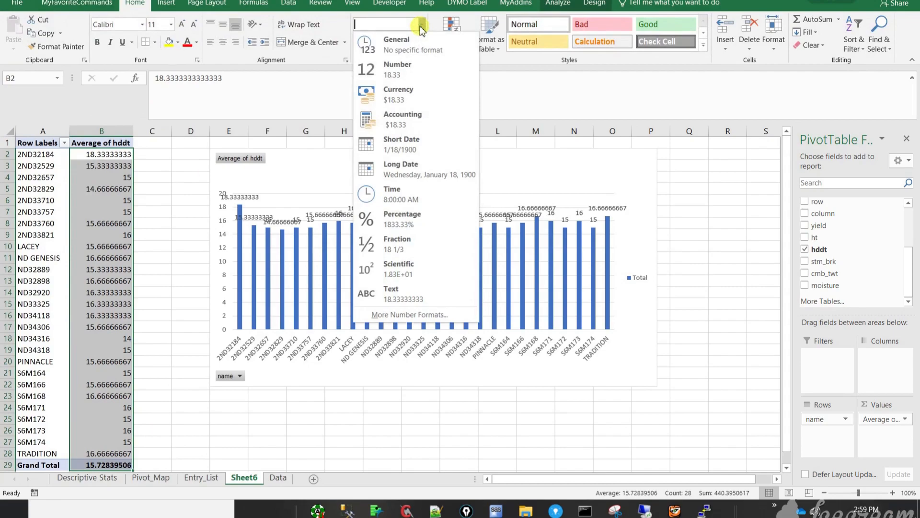
{"action": "left_click", "coordinate": [406, 69]}
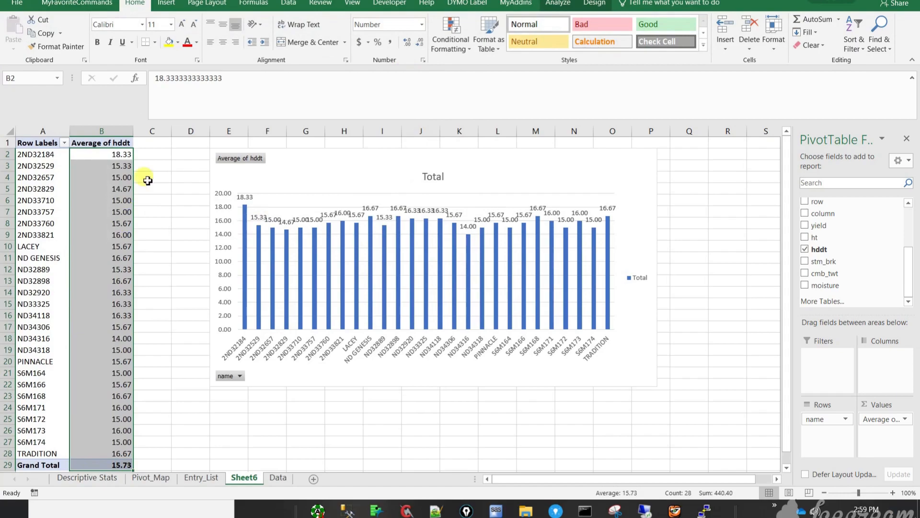
{"action": "left_click", "coordinate": [418, 45]}
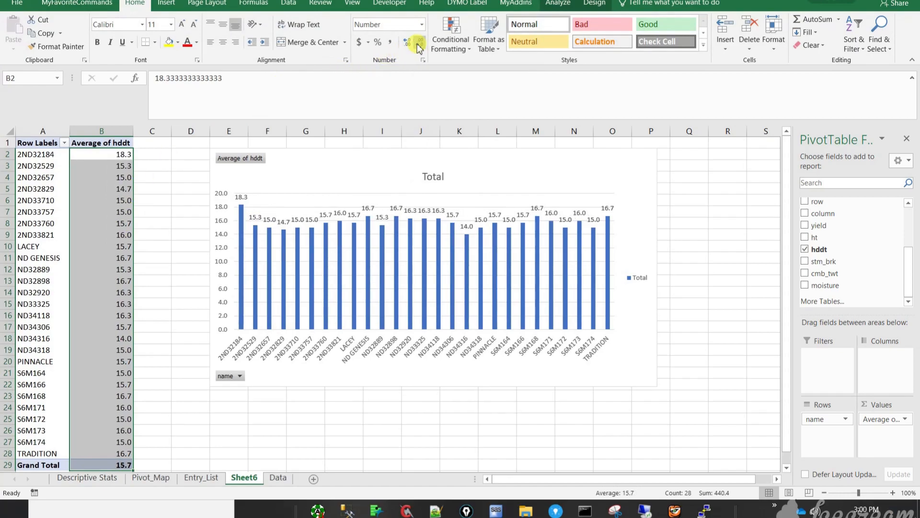
{"action": "left_click", "coordinate": [432, 406]}
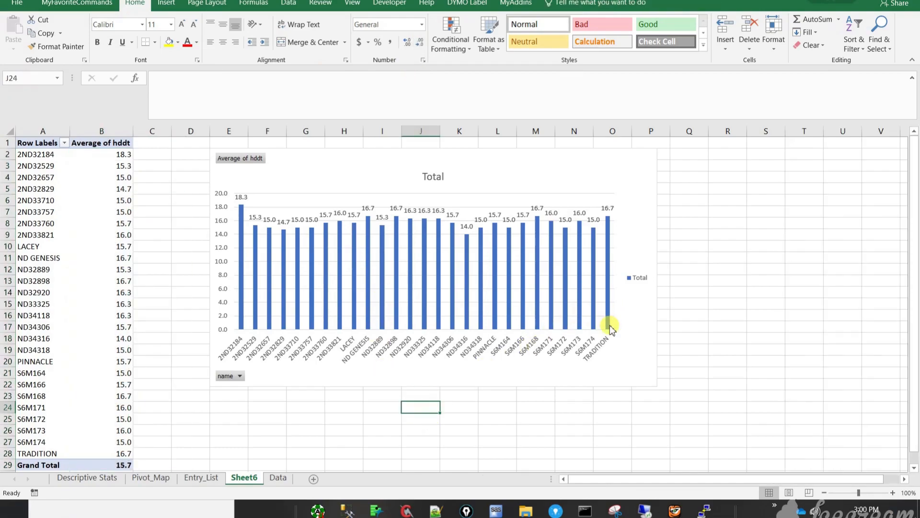
{"action": "left_click", "coordinate": [547, 373]}
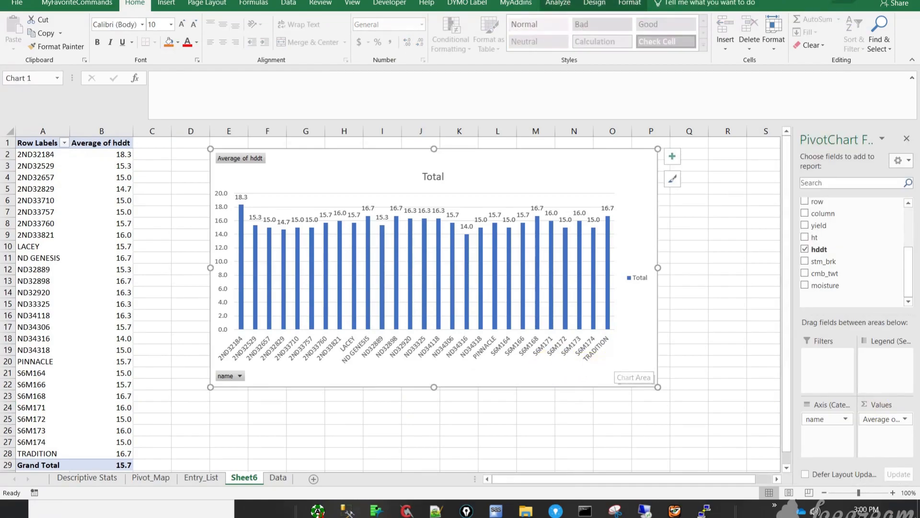
{"action": "left_click", "coordinate": [536, 453]}
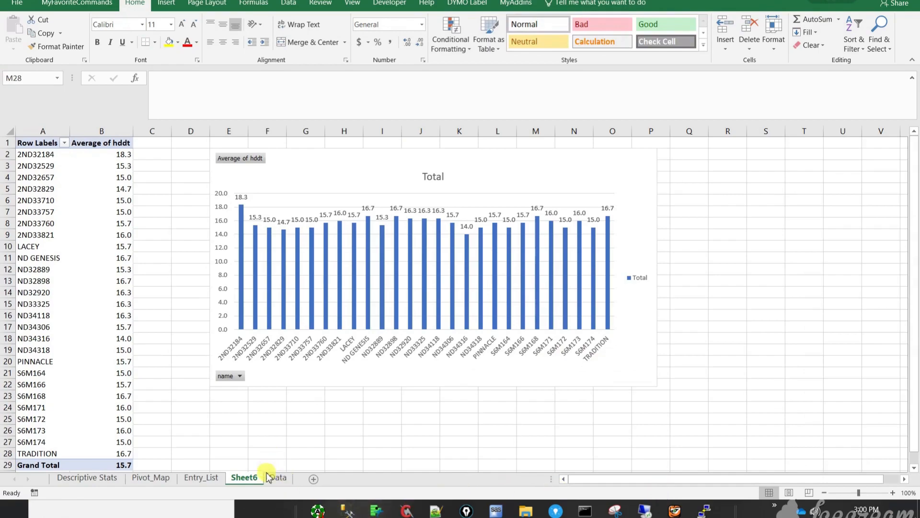
- Rename the Sheet6 worksheet as Barchart
{"action": "double_click", "coordinate": [243, 480]}
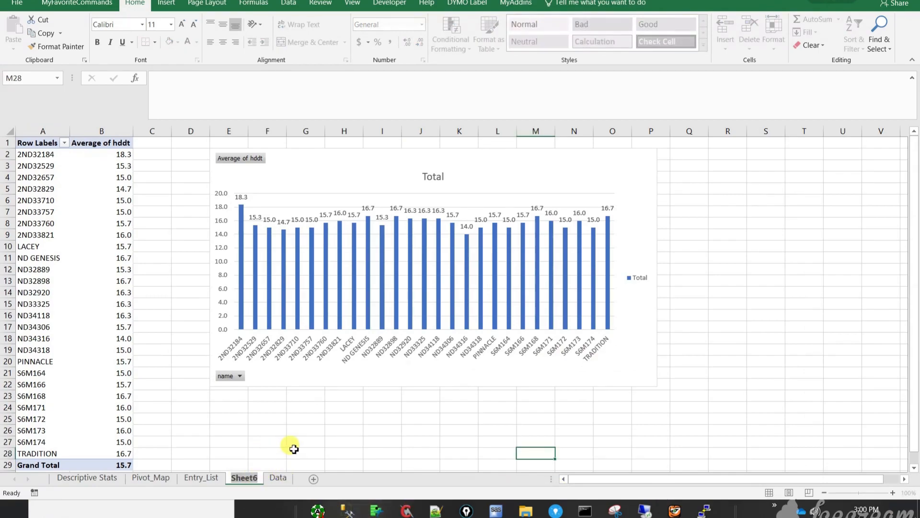
{"action": "type", "text": "Barchart"}
{"action": "key", "text": "Return"}
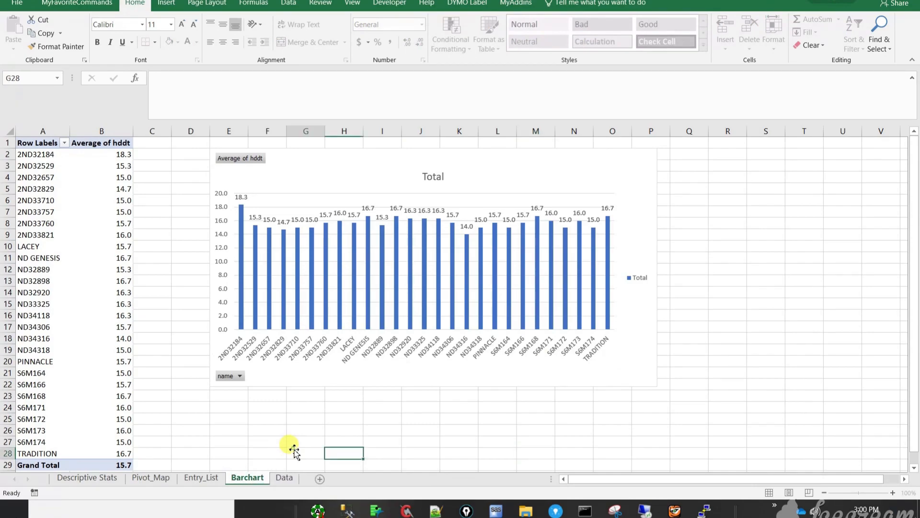
{"action": "left_click", "coordinate": [302, 451]}
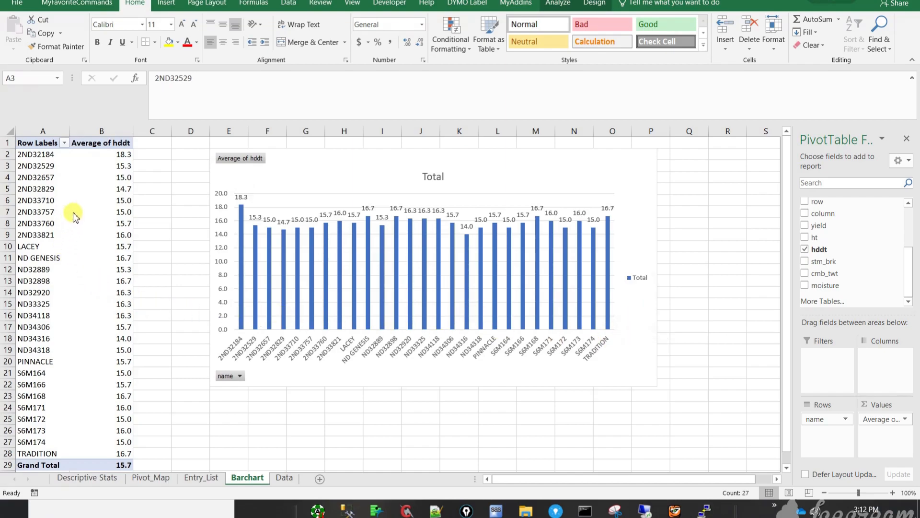
- Sort the pivot table's row labels in descending order by Average of hddt
{"action": "left_click", "coordinate": [61, 196]}
{"action": "left_click", "coordinate": [79, 177]}
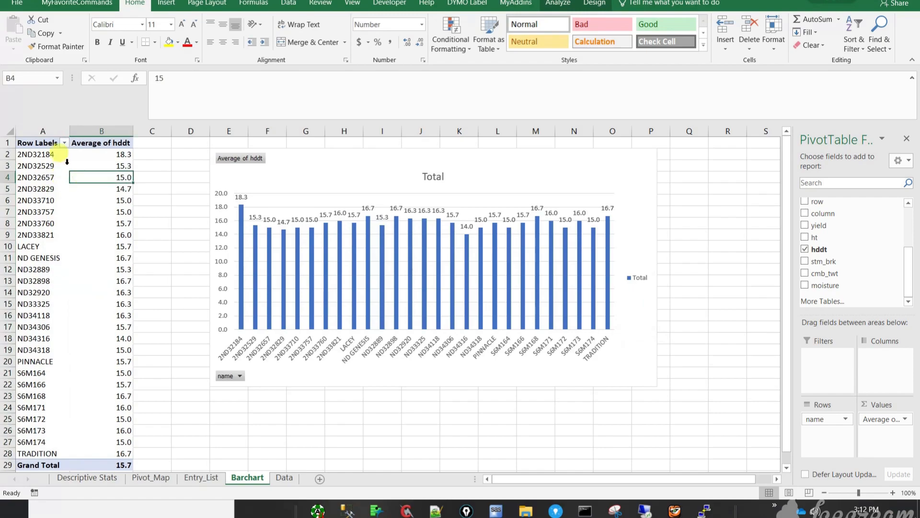
{"action": "left_click", "coordinate": [65, 143]}
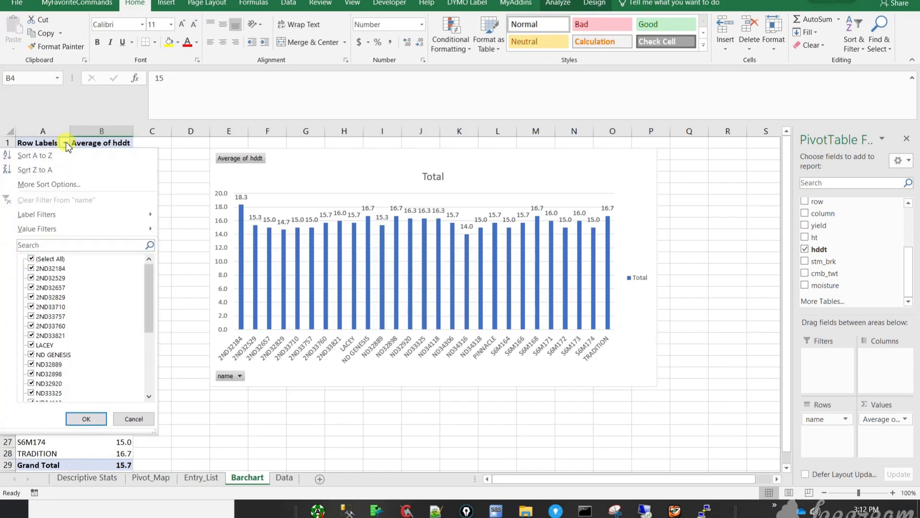
{"action": "left_click", "coordinate": [64, 185]}
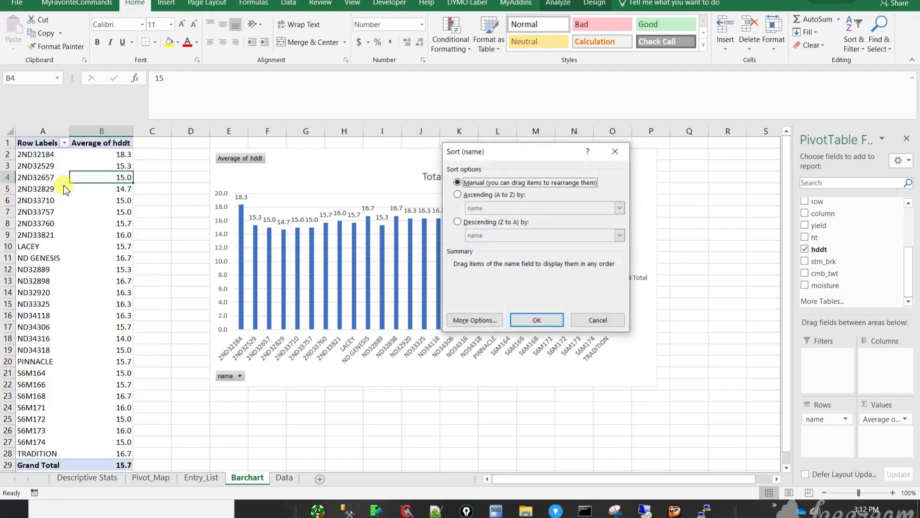
{"action": "left_click", "coordinate": [487, 226]}
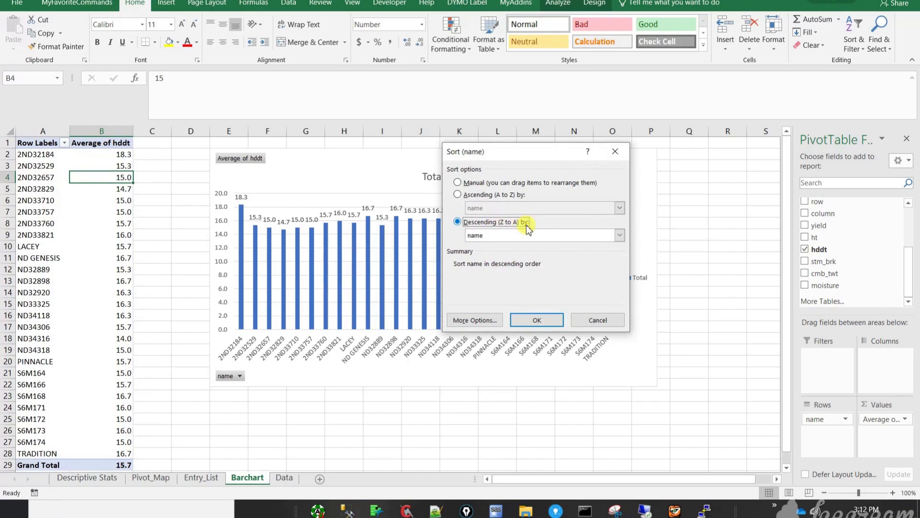
{"action": "left_click", "coordinate": [619, 236]}
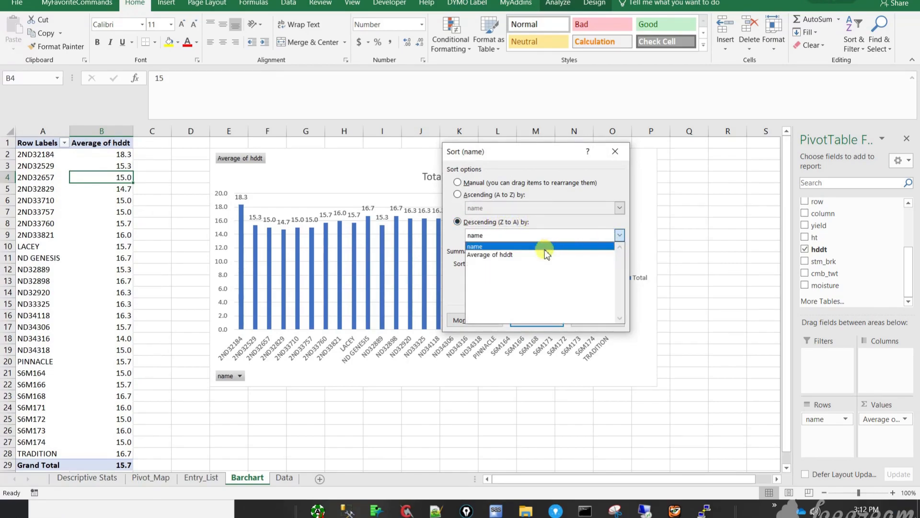
{"action": "left_click", "coordinate": [521, 255]}
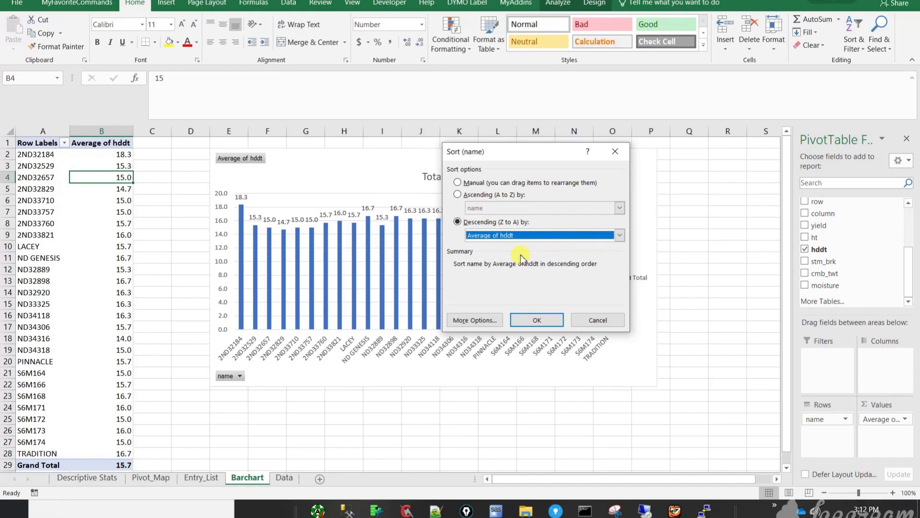
{"action": "left_click", "coordinate": [533, 322]}
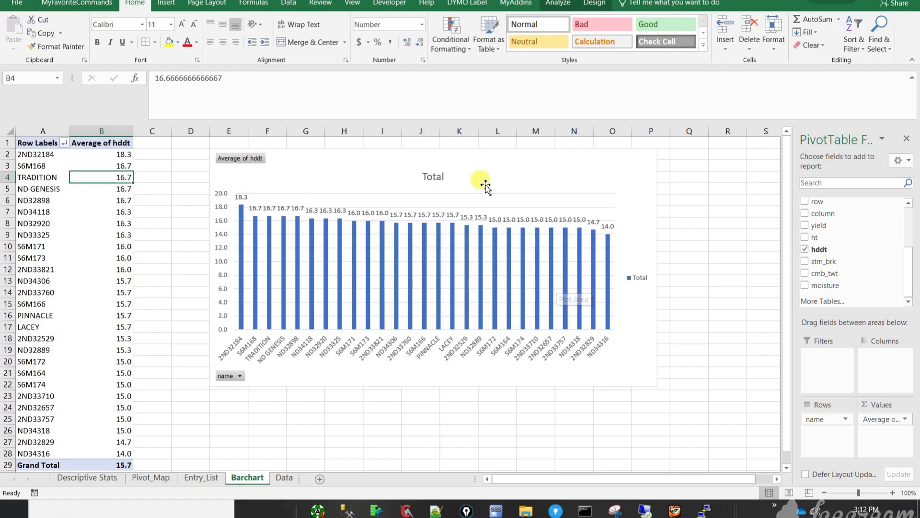
- Copy the PivotChart and paste the duplicate below the original, starting at cell E28
{"action": "left_click", "coordinate": [498, 168]}
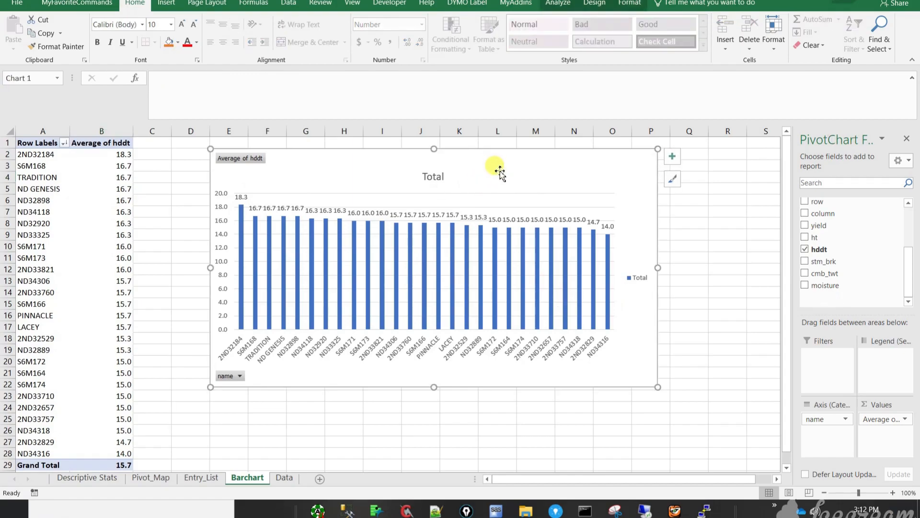
{"action": "key", "text": "ctrl+c"}
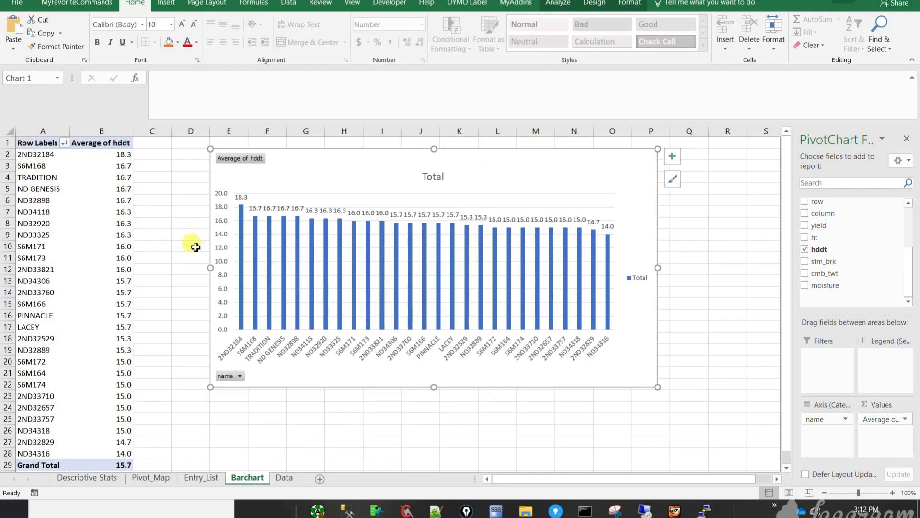
{"action": "scroll", "coordinate": [201, 240], "scroll_direction": "down", "scroll_amount": 3}
{"action": "left_click", "coordinate": [261, 370]}
{"action": "left_click", "coordinate": [226, 362]}
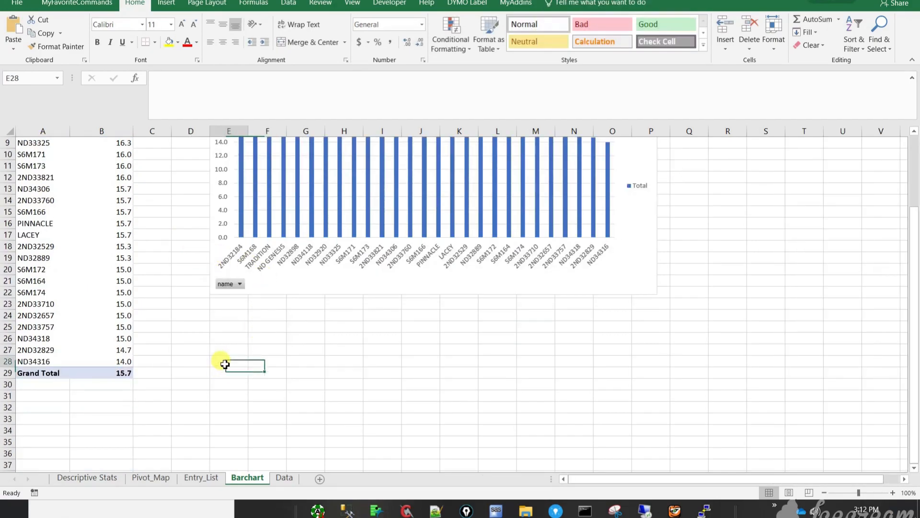
{"action": "key", "text": "ctrl+v"}
- Replace hddt with yield as the values field of the pasted PivotChart
{"action": "scroll", "coordinate": [307, 288], "scroll_direction": "down", "scroll_amount": 4}
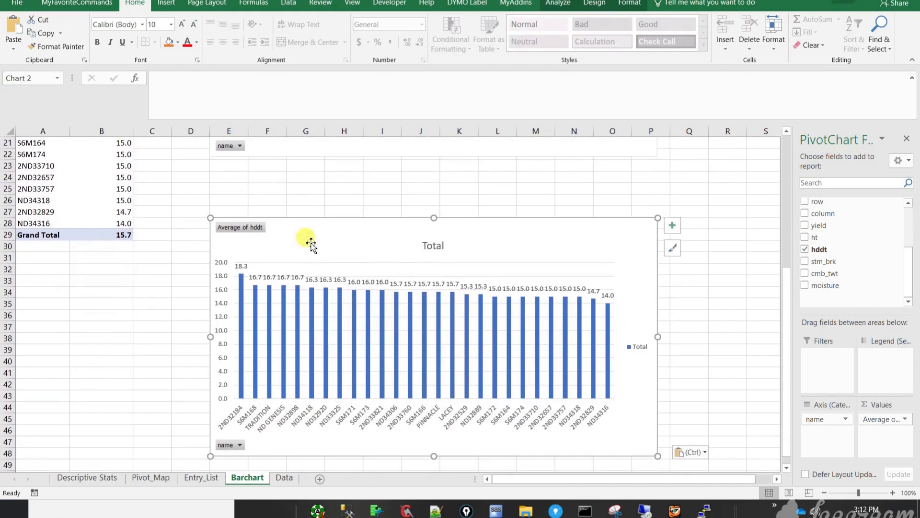
{"action": "left_click_drag", "start_coordinate": [880, 418], "coordinate": [842, 271]}
{"action": "left_click_drag", "start_coordinate": [831, 227], "coordinate": [868, 421]}
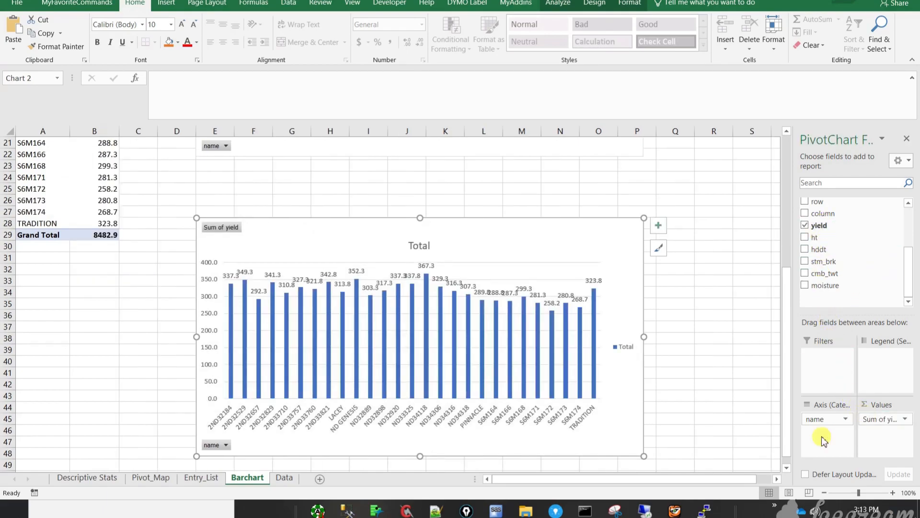
- Compare both PivotCharts with the source pivot table to see how the field change affects each of them
{"action": "scroll", "coordinate": [208, 295], "scroll_direction": "up", "scroll_amount": 7}
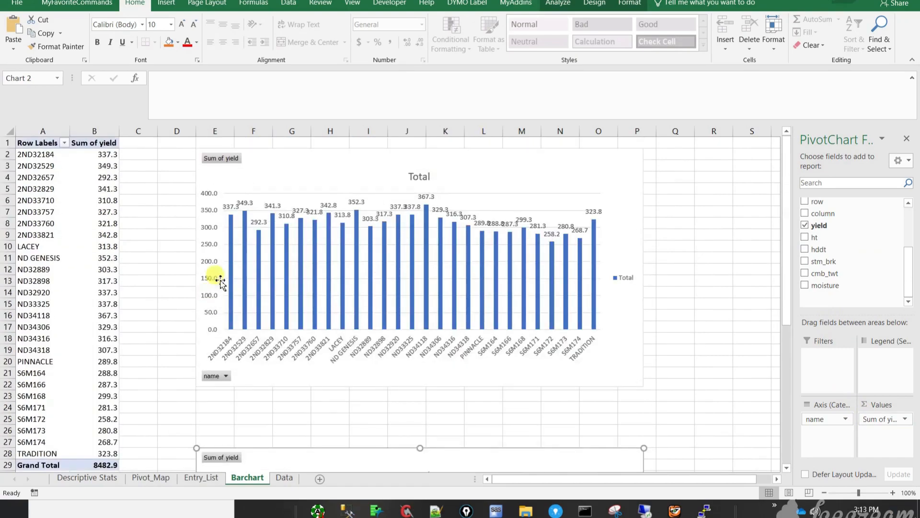
{"action": "scroll", "coordinate": [352, 338], "scroll_direction": "down", "scroll_amount": 5}
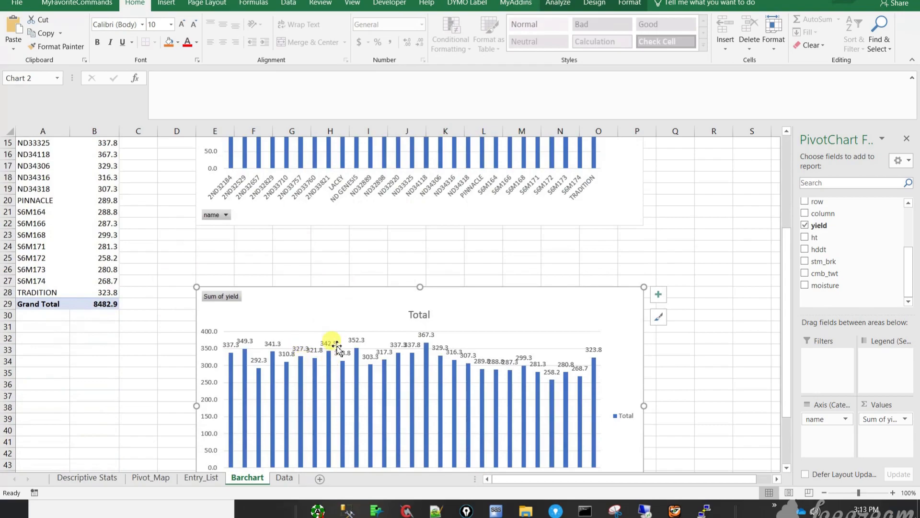
{"action": "scroll", "coordinate": [330, 352], "scroll_direction": "down", "scroll_amount": 3}
{"action": "scroll", "coordinate": [335, 348], "scroll_direction": "up", "scroll_amount": 6}
{"action": "scroll", "coordinate": [337, 344], "scroll_direction": "up", "scroll_amount": 1}
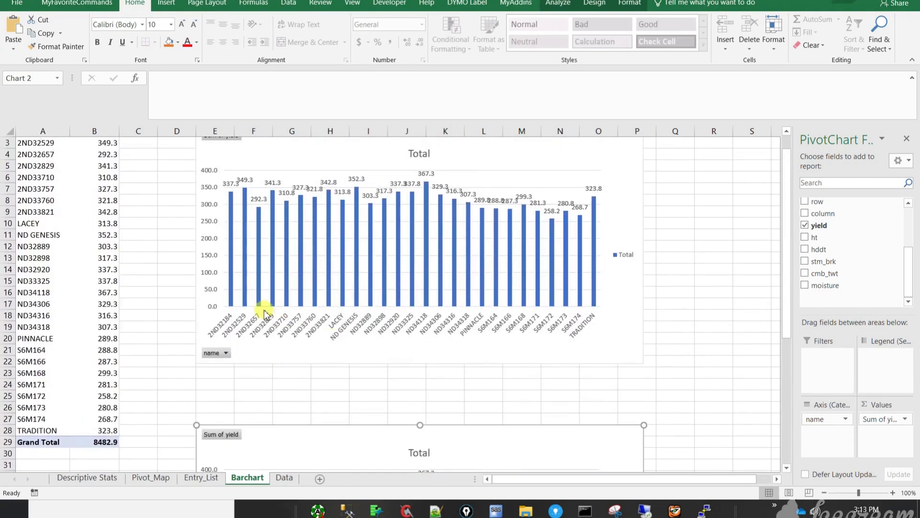
{"action": "left_click", "coordinate": [268, 357]}
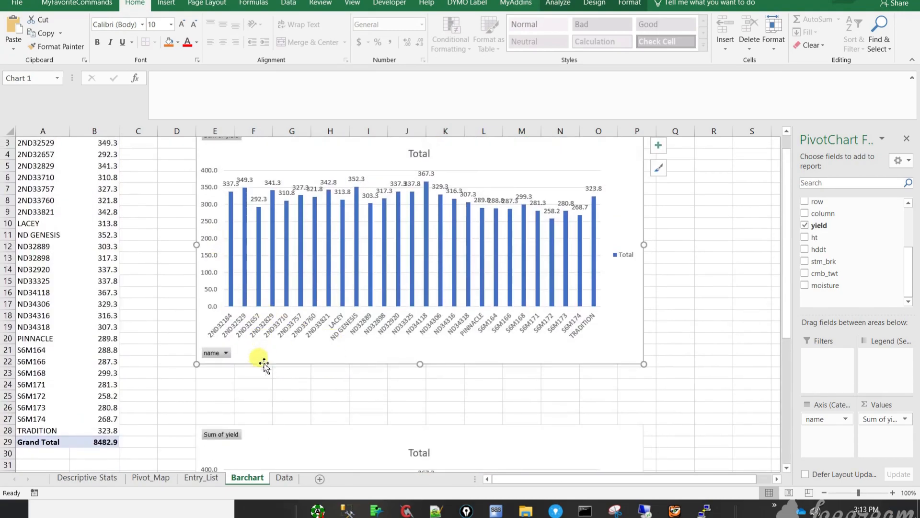
{"action": "left_click", "coordinate": [44, 350]}
{"action": "scroll", "coordinate": [50, 373], "scroll_direction": "up", "scroll_amount": 1}
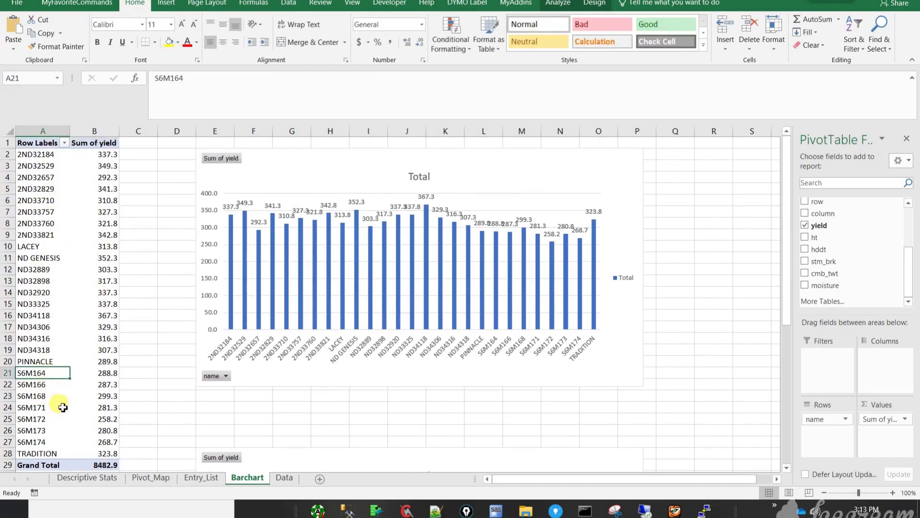
{"action": "scroll", "coordinate": [319, 367], "scroll_direction": "down", "scroll_amount": 3}
{"action": "scroll", "coordinate": [321, 367], "scroll_direction": "down", "scroll_amount": 3}
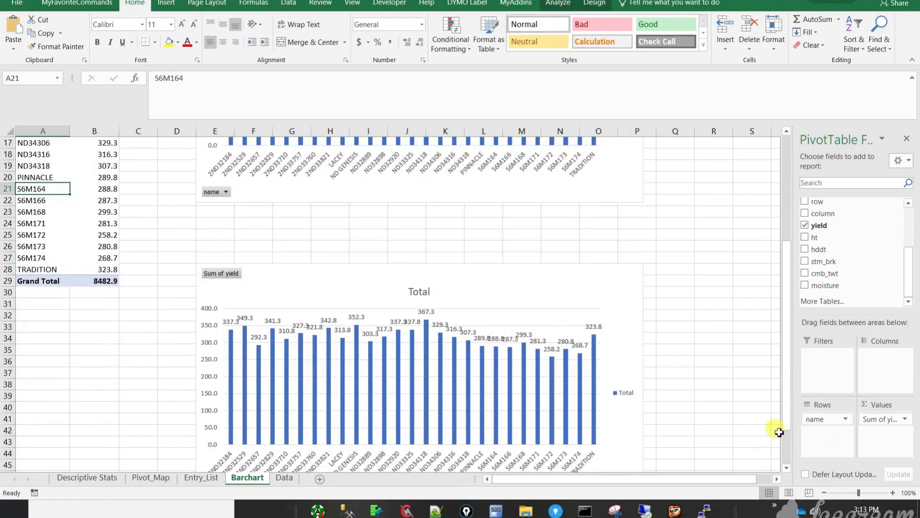
{"action": "scroll", "coordinate": [283, 318], "scroll_direction": "down", "scroll_amount": 1}
{"action": "scroll", "coordinate": [283, 318], "scroll_direction": "up", "scroll_amount": 3}
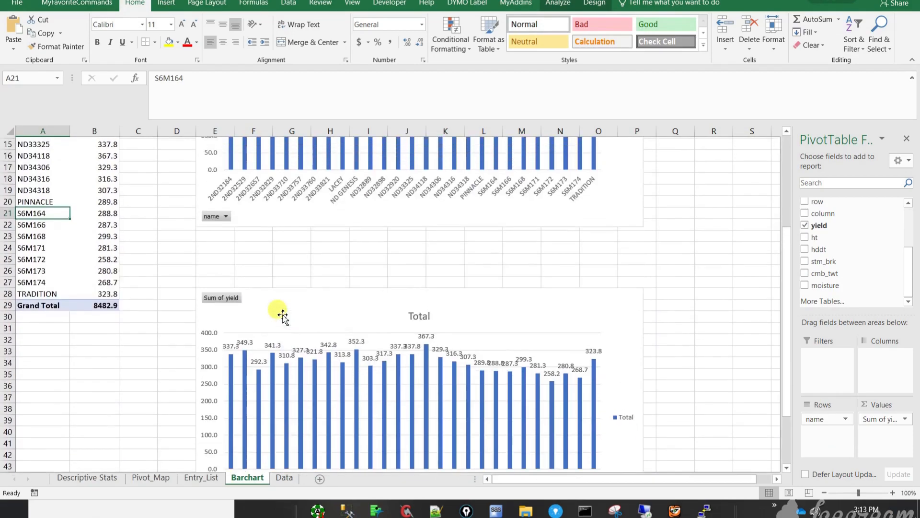
{"action": "scroll", "coordinate": [281, 311], "scroll_direction": "up", "scroll_amount": 4}
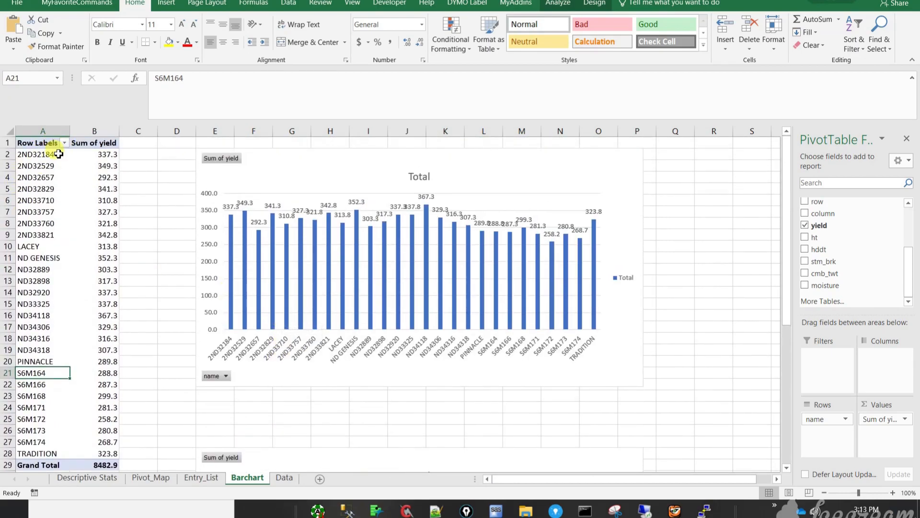
{"action": "left_click", "coordinate": [63, 143]}
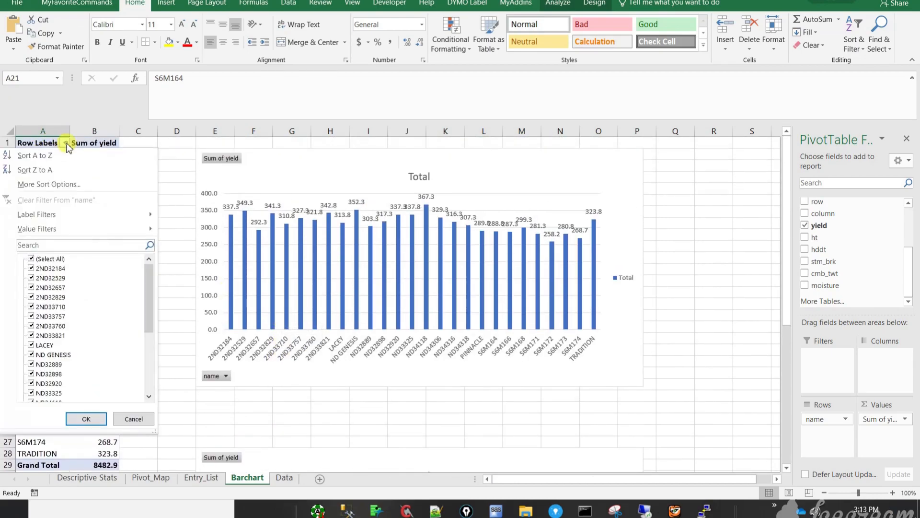
{"action": "left_click", "coordinate": [62, 186]}
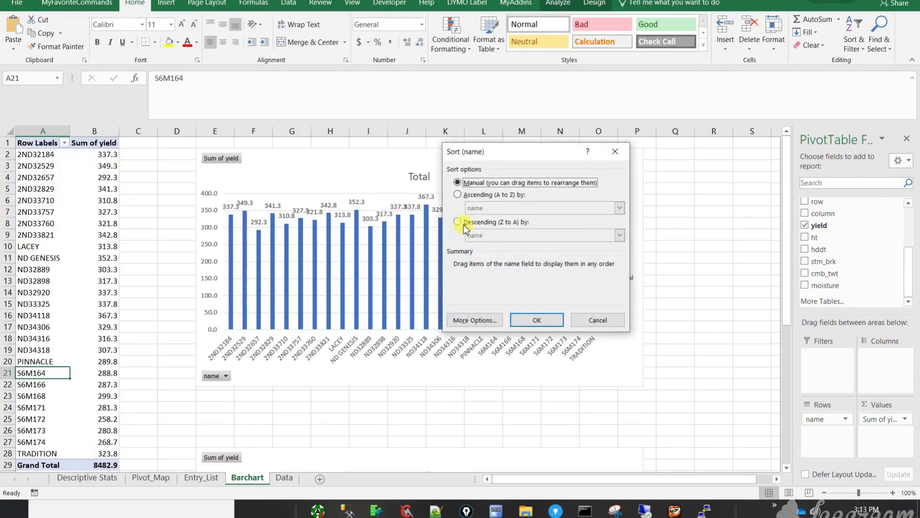
{"action": "left_click", "coordinate": [458, 222]}
{"action": "left_click", "coordinate": [518, 236]}
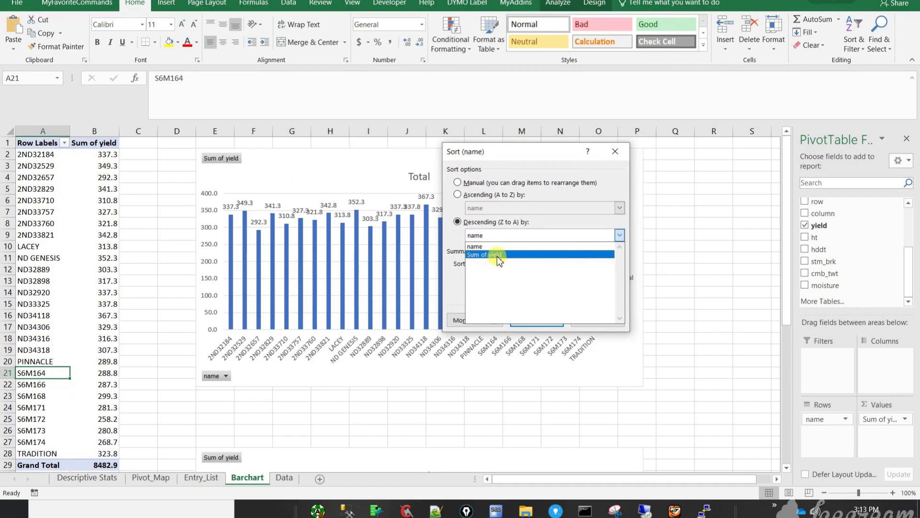
{"action": "left_click", "coordinate": [617, 153]}
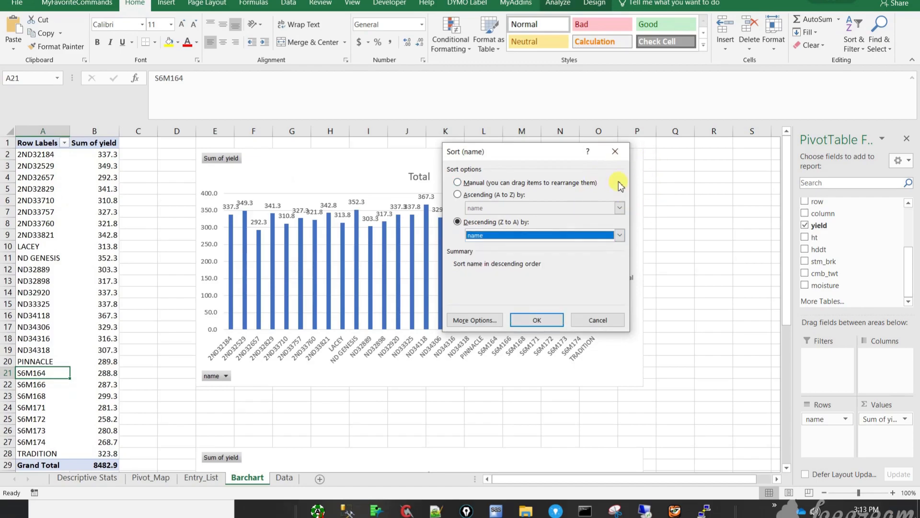
{"action": "left_click", "coordinate": [596, 318]}
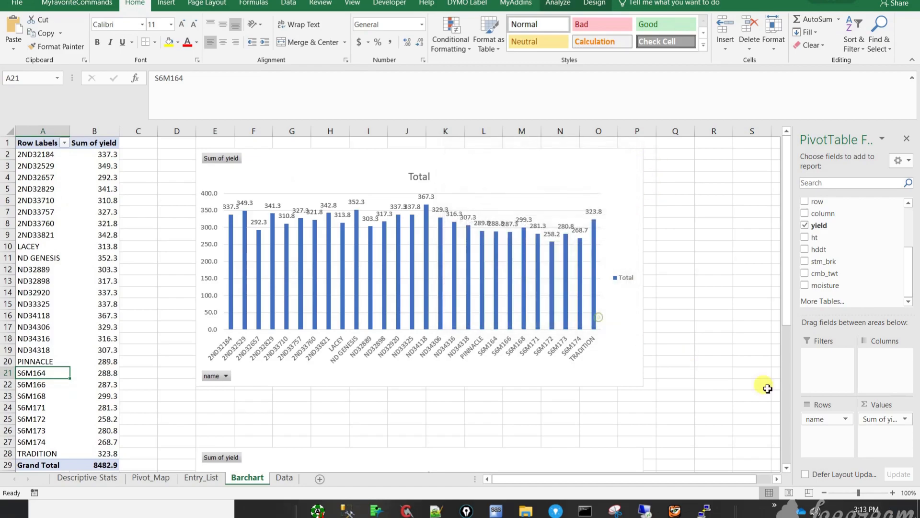
- Change the yield value field to summarize by Average instead of Sum
{"action": "left_click", "coordinate": [905, 419]}
{"action": "left_click", "coordinate": [850, 405]}
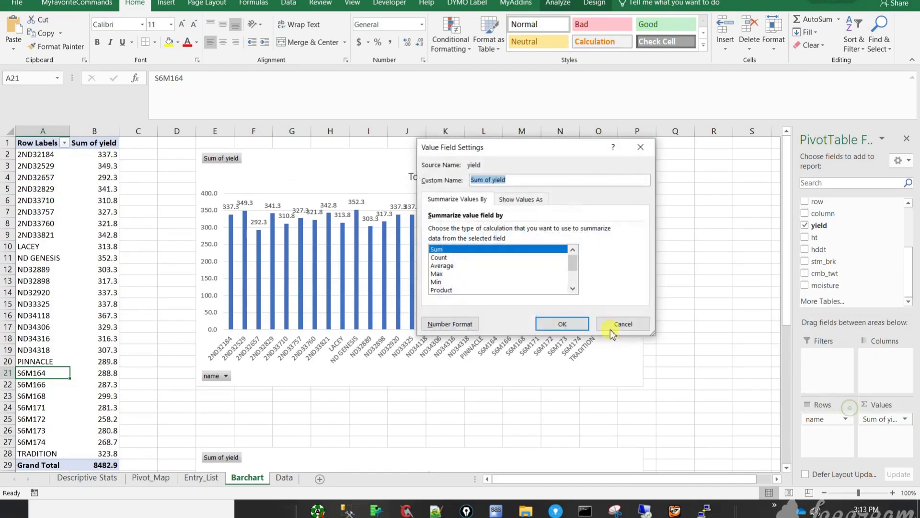
{"action": "left_click", "coordinate": [450, 267]}
{"action": "left_click", "coordinate": [564, 324]}
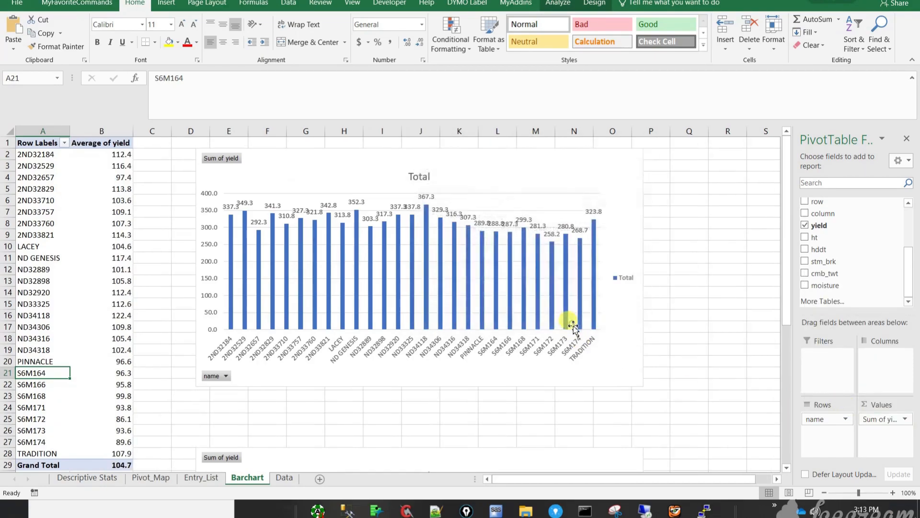
- Sort the pivot table's row labels in descending order by Average of yield
{"action": "left_click", "coordinate": [64, 143]}
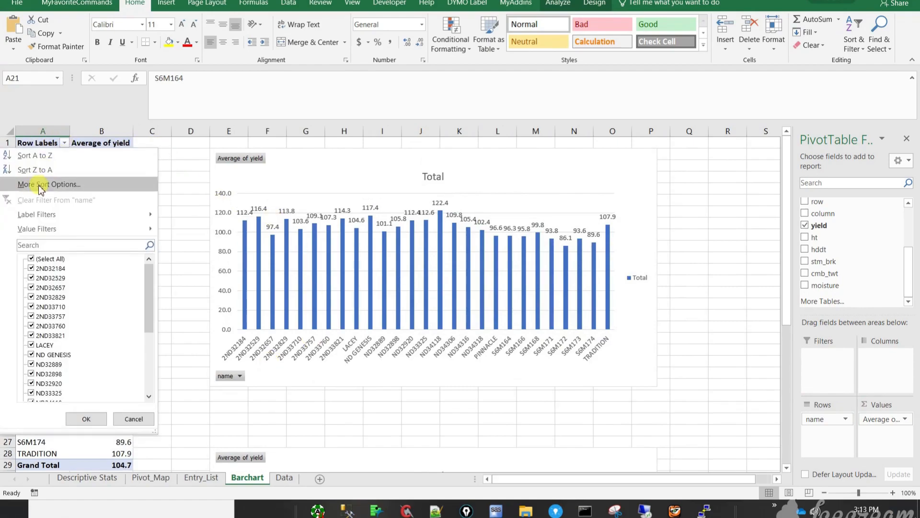
{"action": "left_click", "coordinate": [78, 191]}
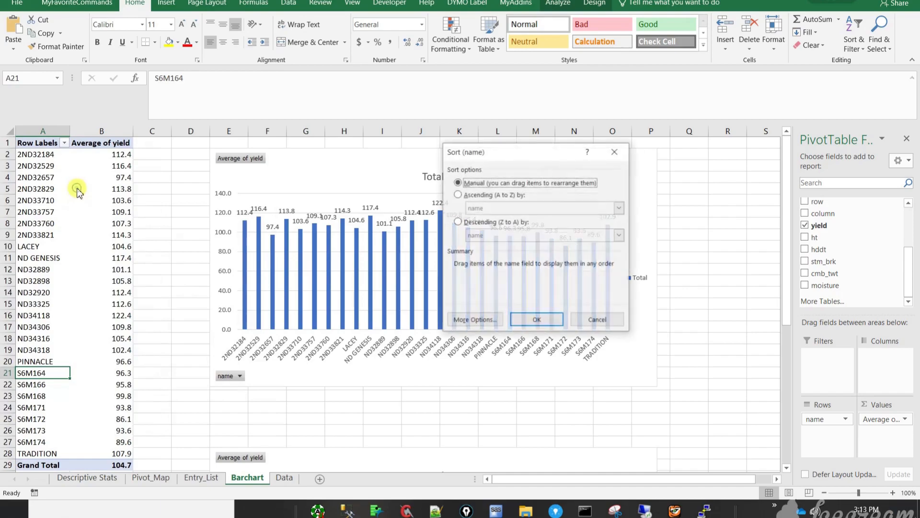
{"action": "left_click", "coordinate": [477, 221]}
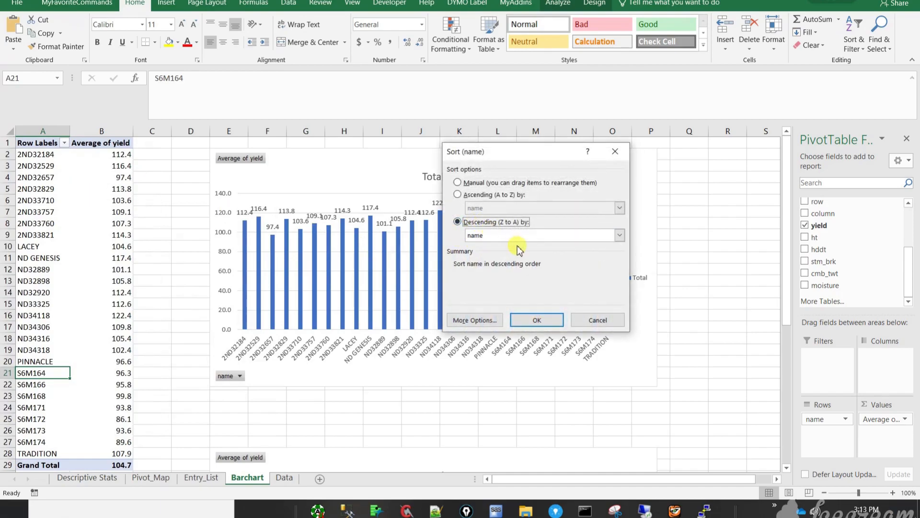
{"action": "left_click", "coordinate": [499, 234]}
{"action": "left_click", "coordinate": [515, 256]}
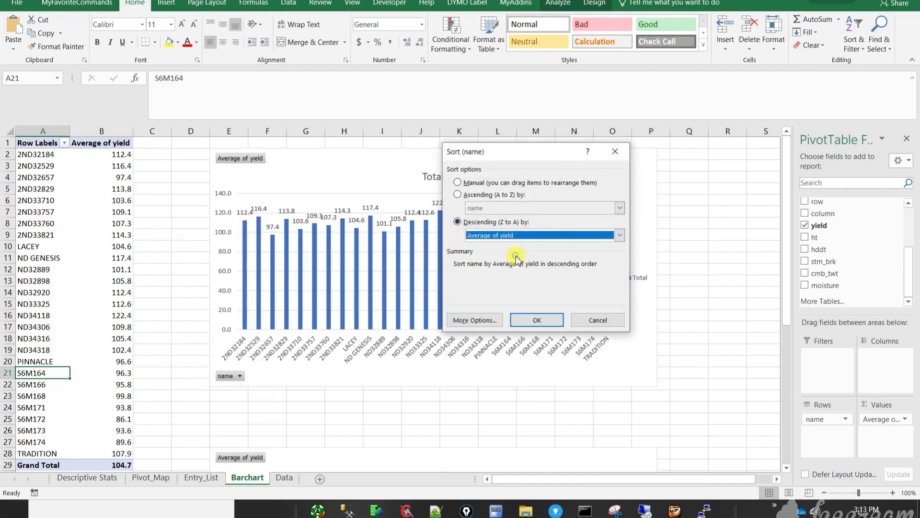
{"action": "left_click", "coordinate": [529, 319]}
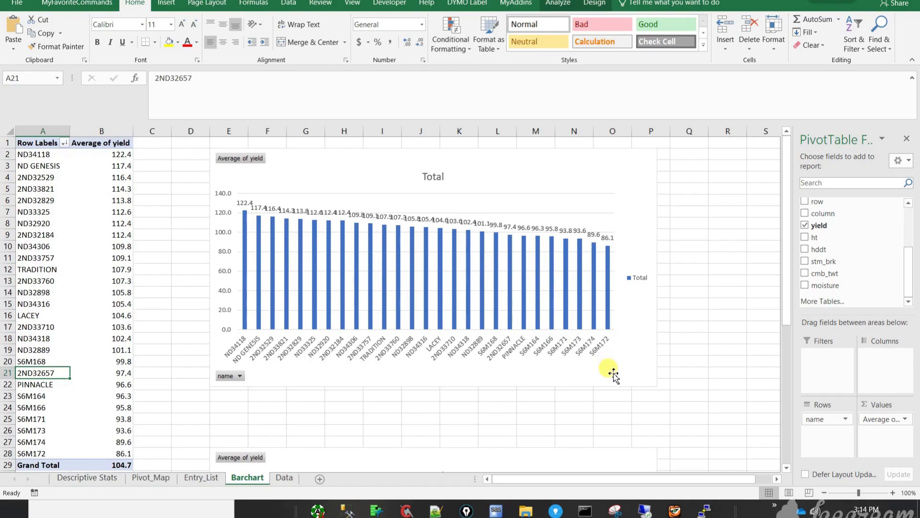
- Enlarge the upper PivotChart to reach about the end of column Q and row 27, and toggle its data labels
{"action": "left_click", "coordinate": [635, 372]}
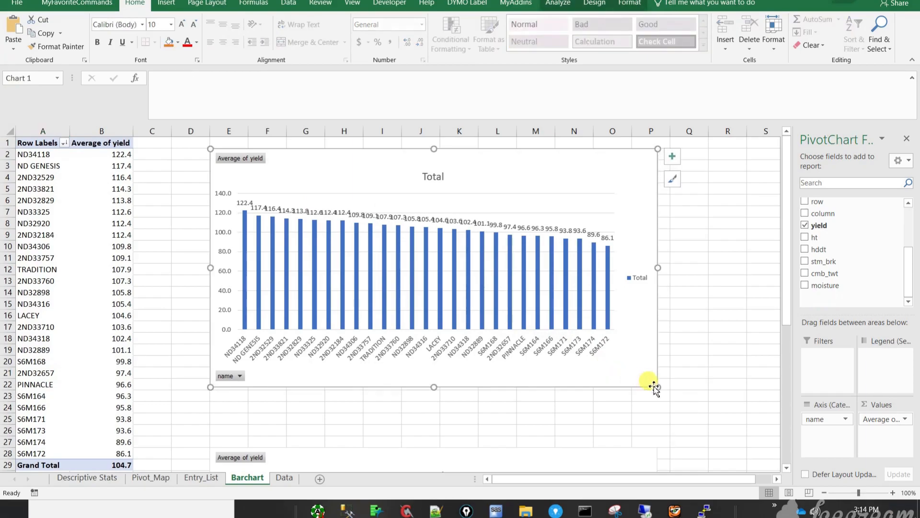
{"action": "left_click_drag", "start_coordinate": [657, 388], "coordinate": [710, 445]}
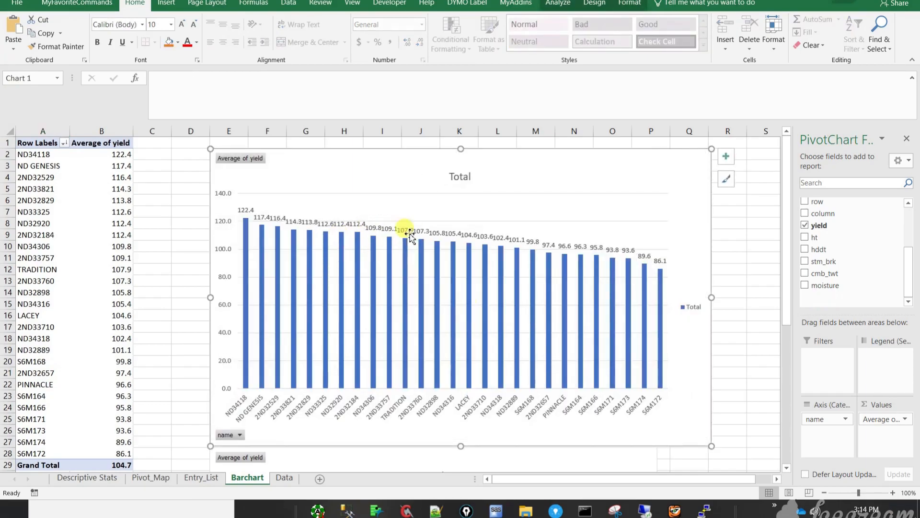
{"action": "left_click", "coordinate": [726, 158]}
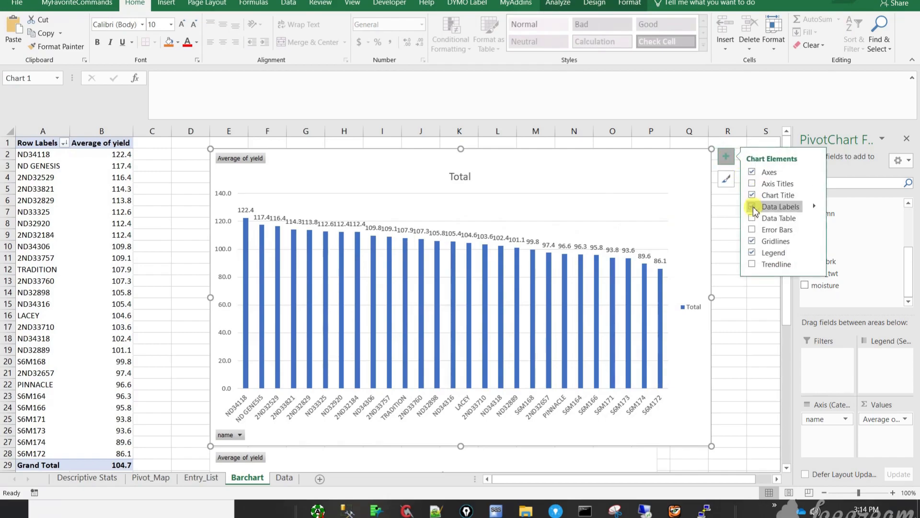
{"action": "left_click", "coordinate": [752, 207]}
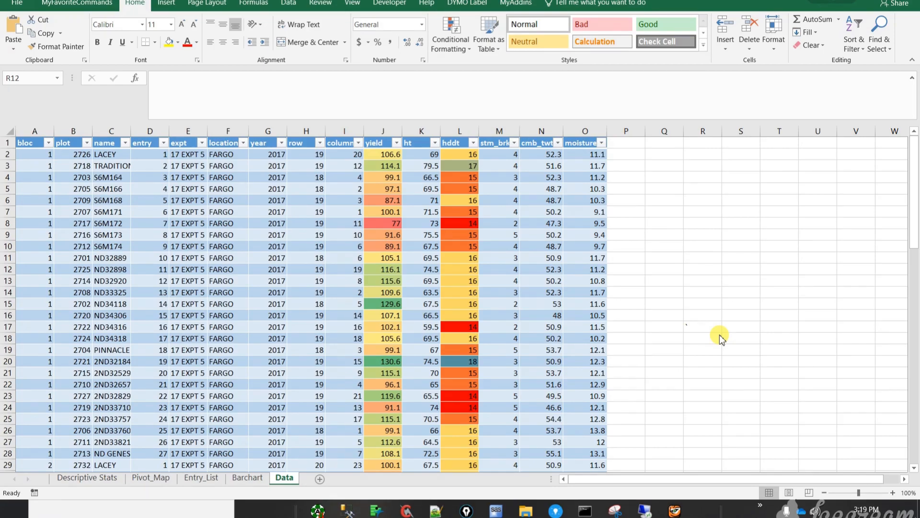
- Move the Data worksheet to the front of the workbook and Entry_List ahead of Pivot_Map
{"action": "left_click", "coordinate": [679, 214]}
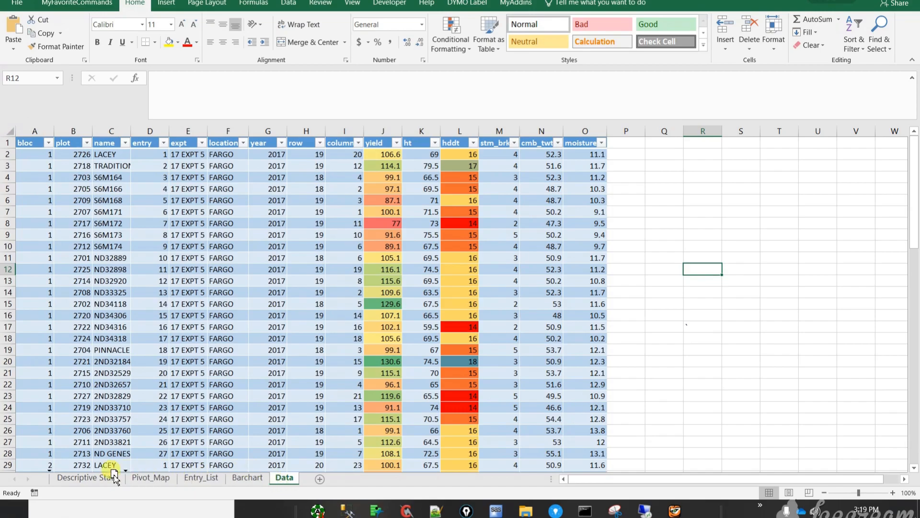
{"action": "left_click_drag", "start_coordinate": [94, 477], "coordinate": [72, 477]}
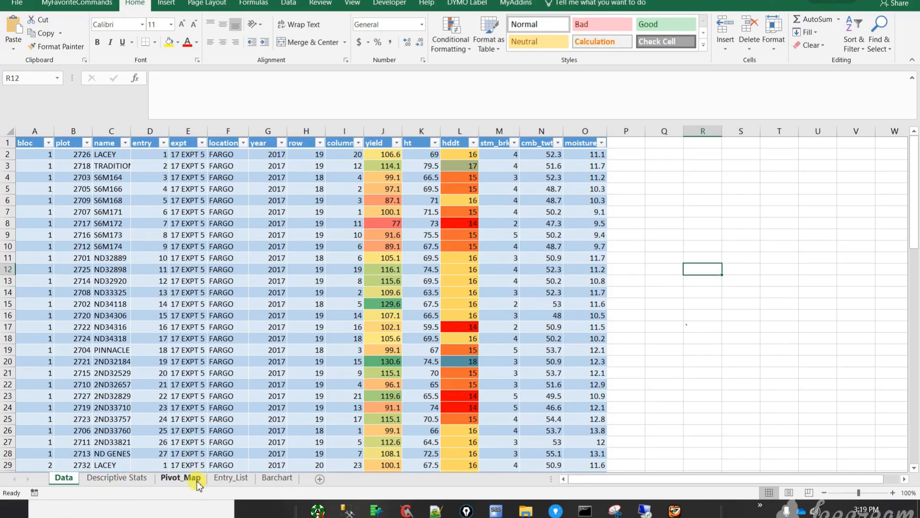
{"action": "left_click_drag", "start_coordinate": [239, 478], "coordinate": [192, 474]}
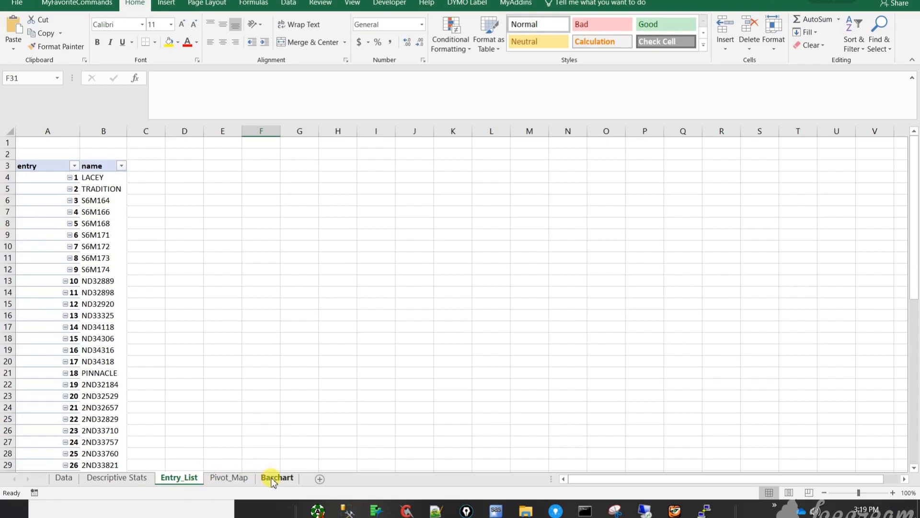
- Insert a new blank worksheet after Data and move it to the front of the workbook
{"action": "left_click", "coordinate": [60, 480]}
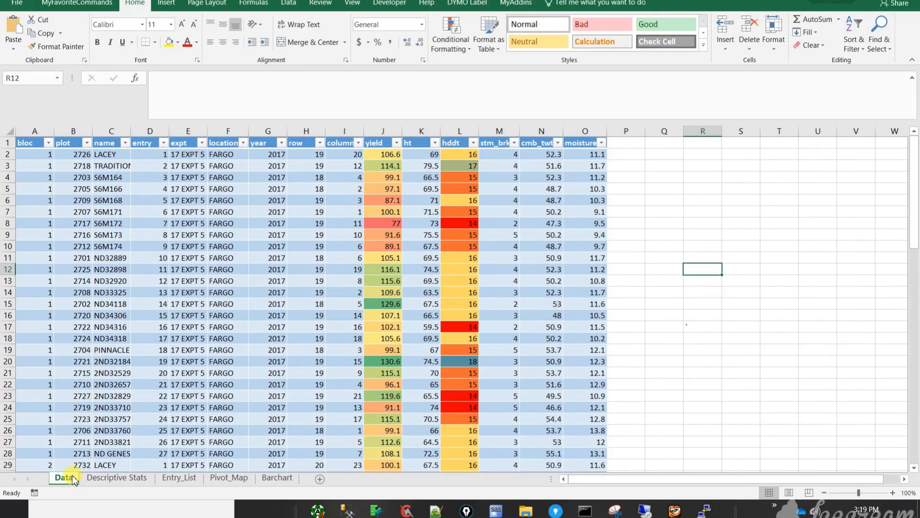
{"action": "left_click", "coordinate": [320, 479]}
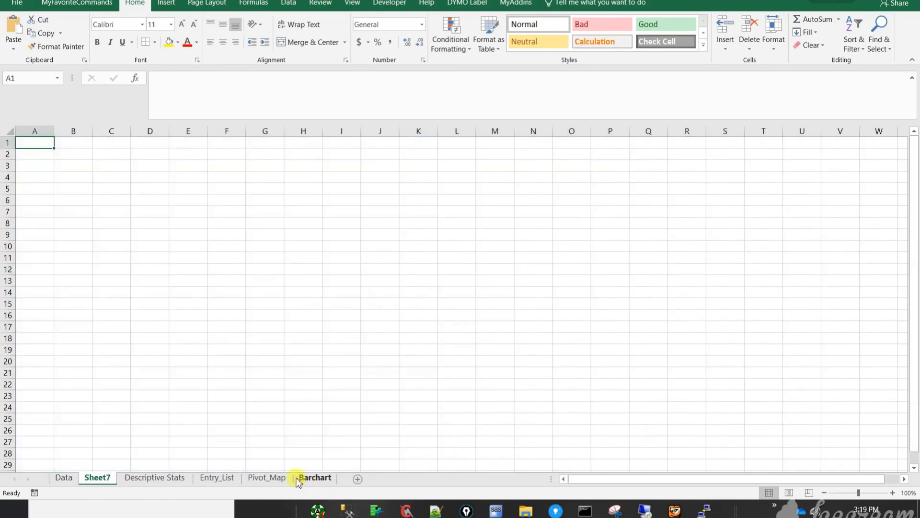
{"action": "left_click_drag", "start_coordinate": [105, 481], "coordinate": [68, 466]}
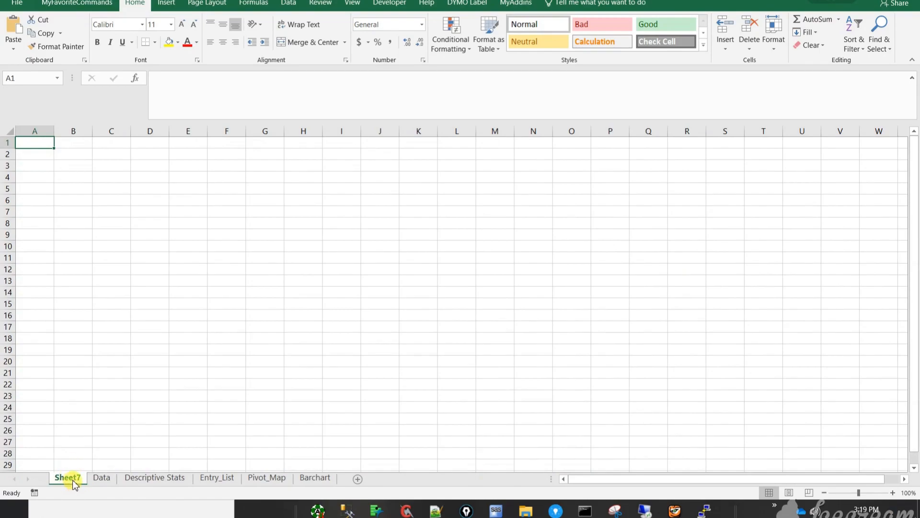
- Rename the new blank sheet at the front of the workbook as Welcome
{"action": "double_click", "coordinate": [73, 478]}
{"action": "type", "text": "W"}
{"action": "key", "text": "Caps_Lock"}
{"action": "type", "text": "elcome"}
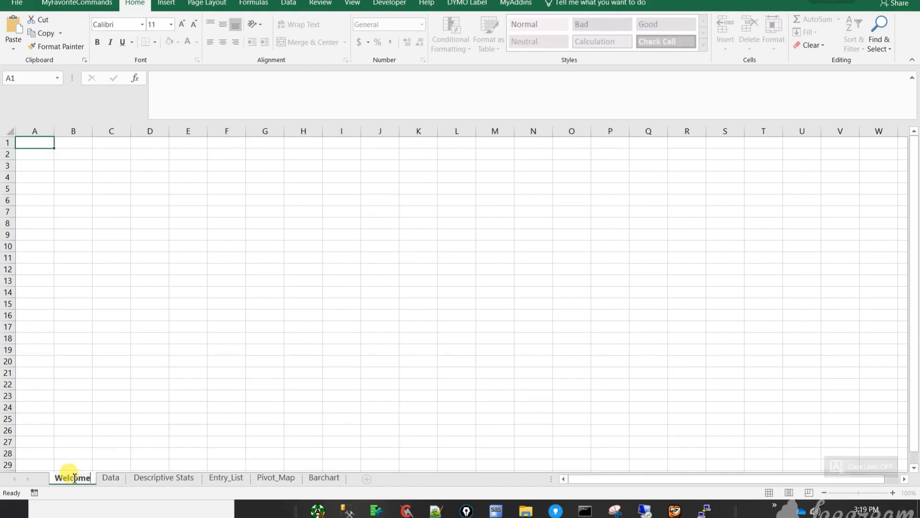
{"action": "left_click", "coordinate": [151, 381]}
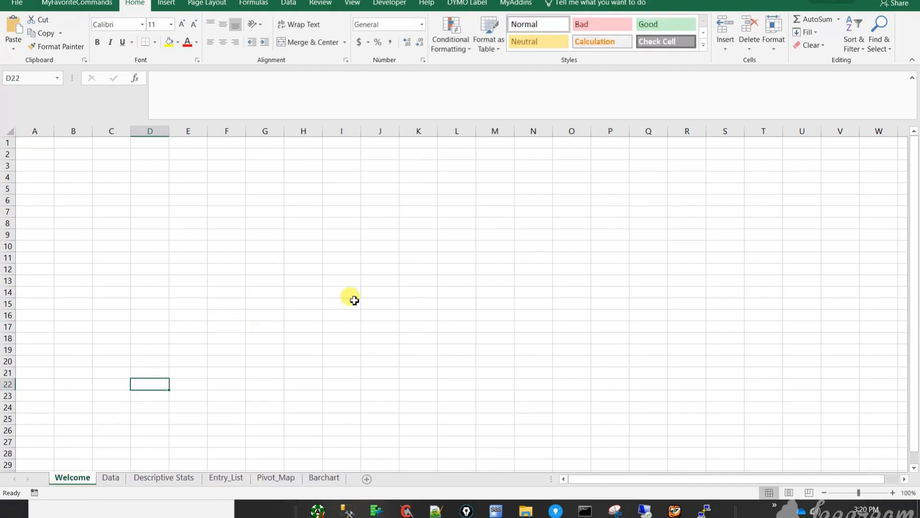
- Try the barley_botanical.jpeg picture from the !!Barley folder on the Welcome sheet, and remove it
{"action": "left_click", "coordinate": [169, 4]}
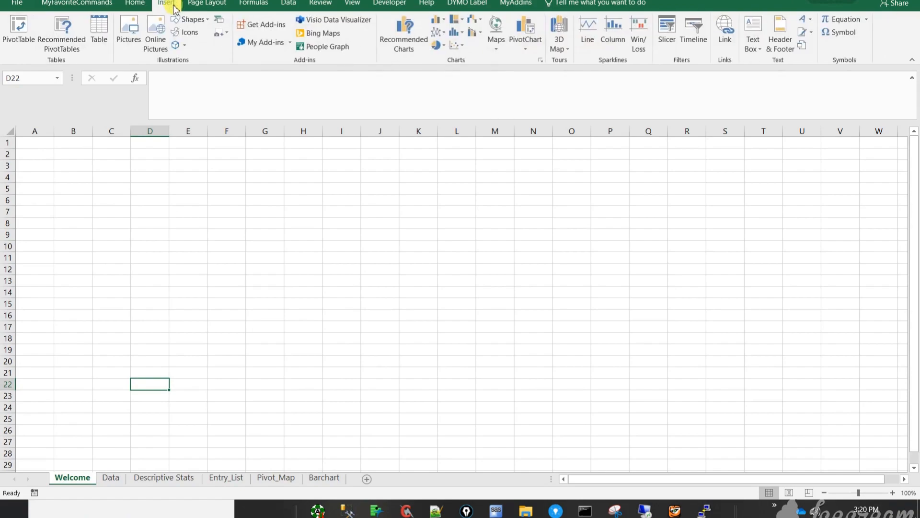
{"action": "left_click", "coordinate": [129, 42]}
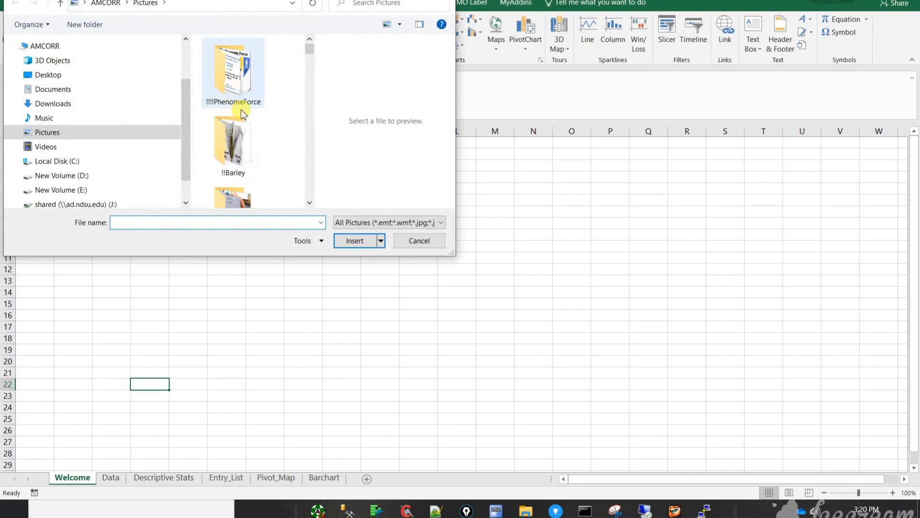
{"action": "left_click", "coordinate": [235, 139]}
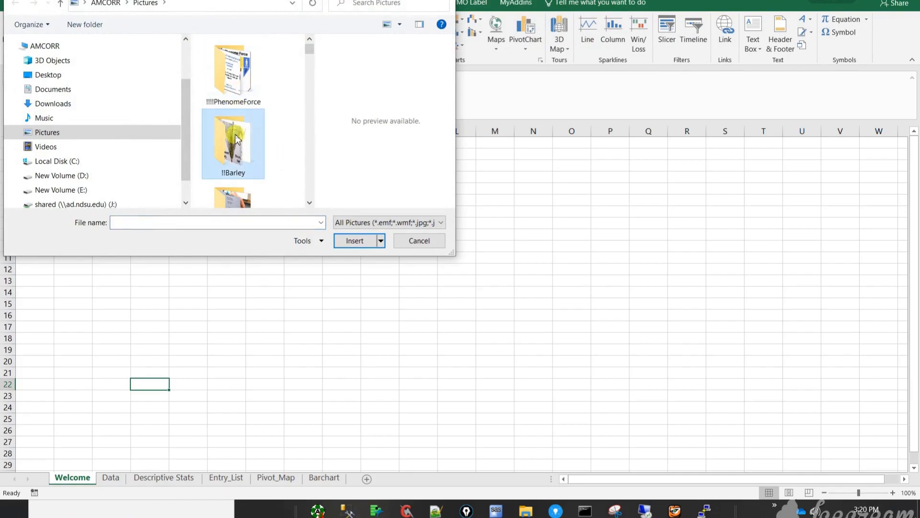
{"action": "left_click", "coordinate": [353, 240]}
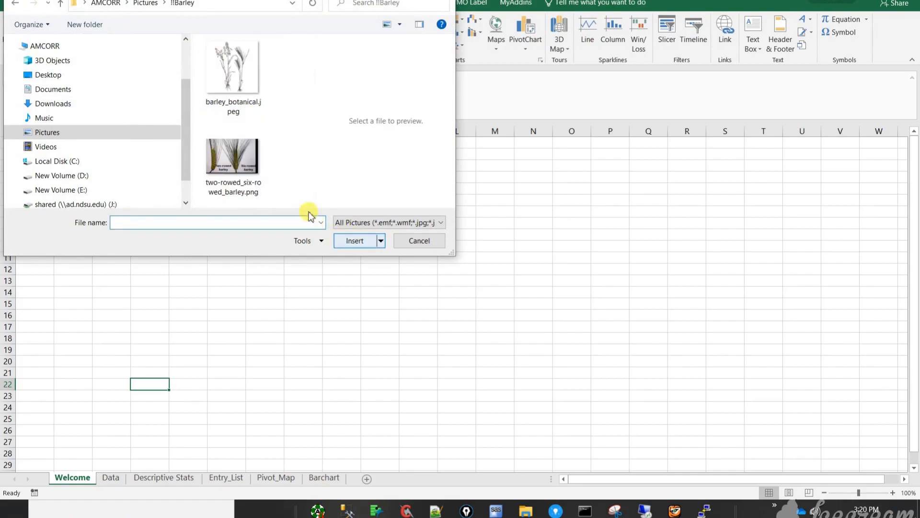
{"action": "left_click", "coordinate": [235, 82]}
{"action": "left_click", "coordinate": [363, 240]}
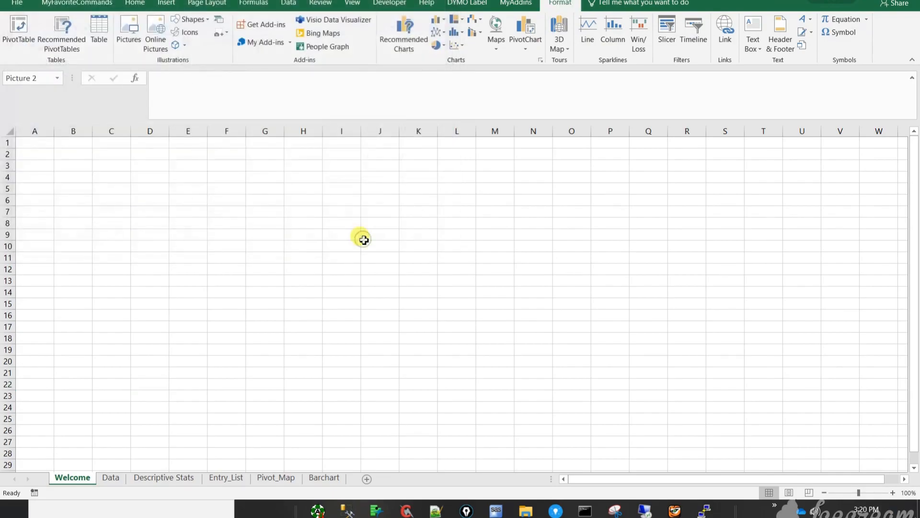
{"action": "left_click_drag", "start_coordinate": [318, 406], "coordinate": [197, 163]}
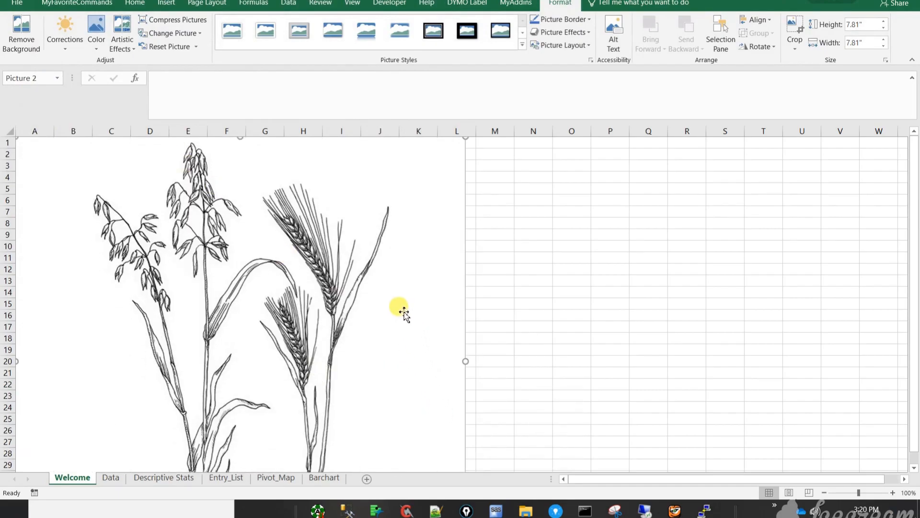
{"action": "scroll", "coordinate": [372, 334], "scroll_direction": "down", "scroll_amount": 7}
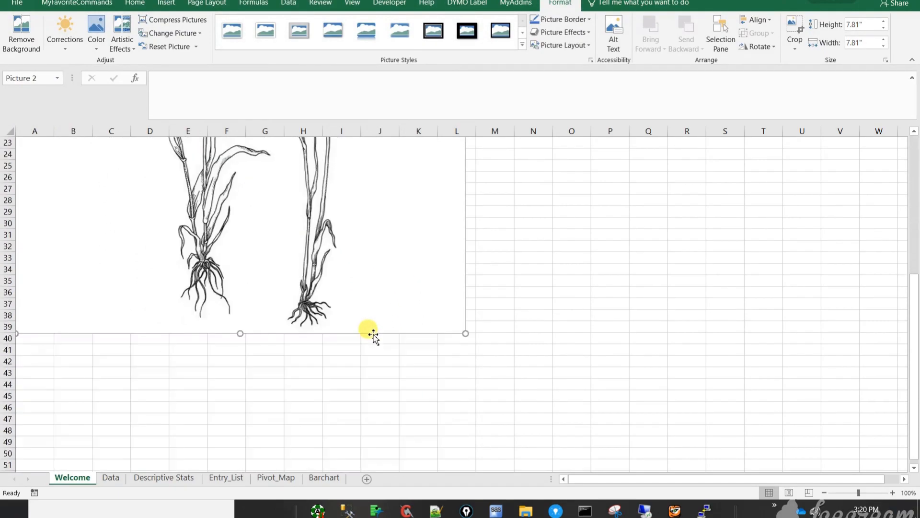
{"action": "key", "text": "Delete"}
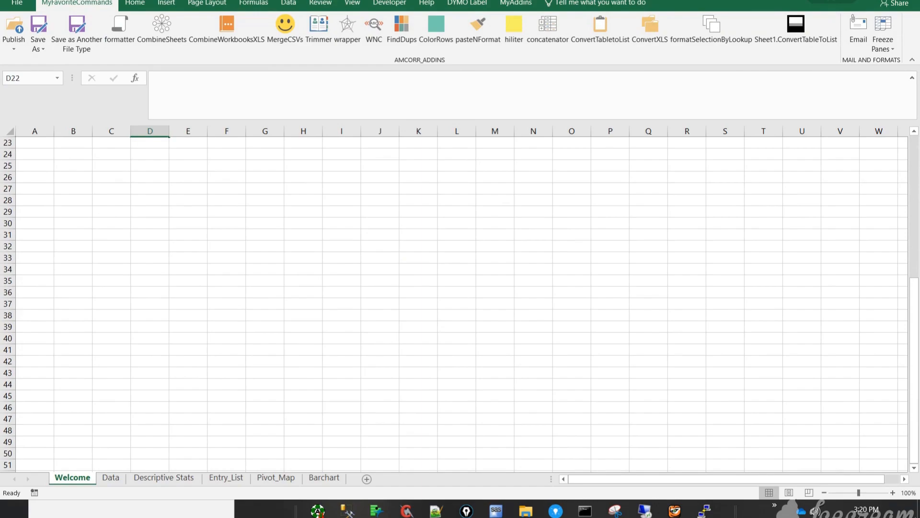
- Paste the copied barley field picture at the Welcome sheet's left edge, and enlarge it to about 15.5 inches wide
{"action": "key", "text": "ctrl+v"}
{"action": "left_click_drag", "start_coordinate": [316, 271], "coordinate": [202, 285]}
{"action": "scroll", "coordinate": [661, 374], "scroll_direction": "down", "scroll_amount": 1}
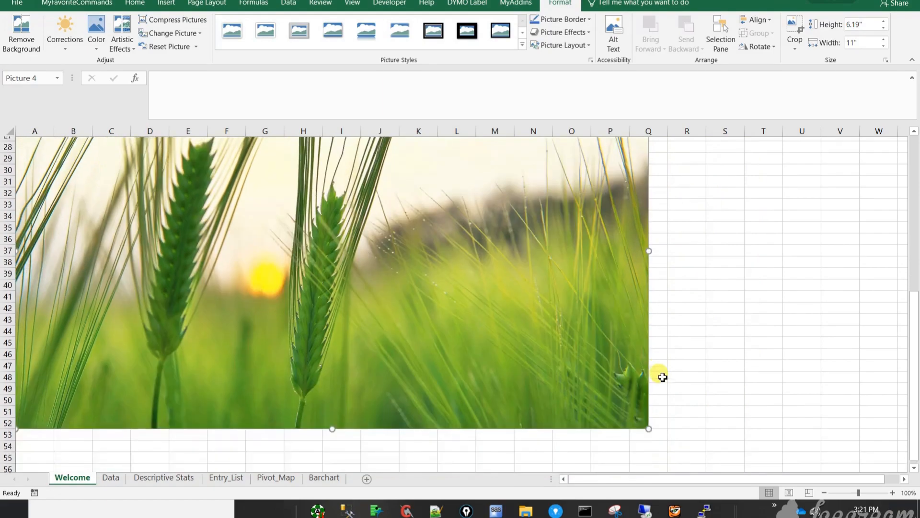
{"action": "scroll", "coordinate": [663, 377], "scroll_direction": "down", "scroll_amount": 1}
{"action": "left_click_drag", "start_coordinate": [647, 388], "coordinate": [910, 487]}
- Move the barley field picture up the sheet so it starts at about row 6, leaving the first rows free
{"action": "scroll", "coordinate": [462, 192], "scroll_direction": "up", "scroll_amount": 5}
{"action": "left_click_drag", "start_coordinate": [404, 244], "coordinate": [390, 192]}
{"action": "scroll", "coordinate": [402, 278], "scroll_direction": "up", "scroll_amount": 4}
{"action": "left_click_drag", "start_coordinate": [365, 318], "coordinate": [369, 240]}
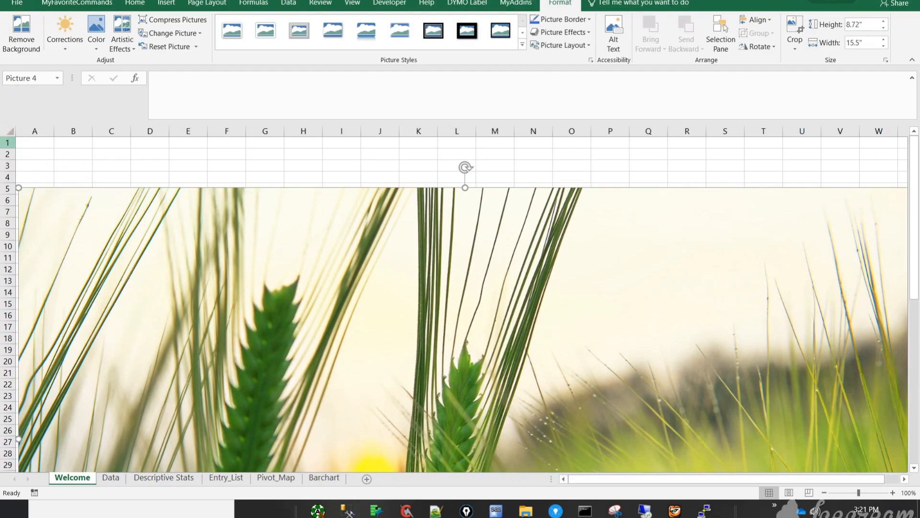
{"action": "left_click", "coordinate": [8, 142]}
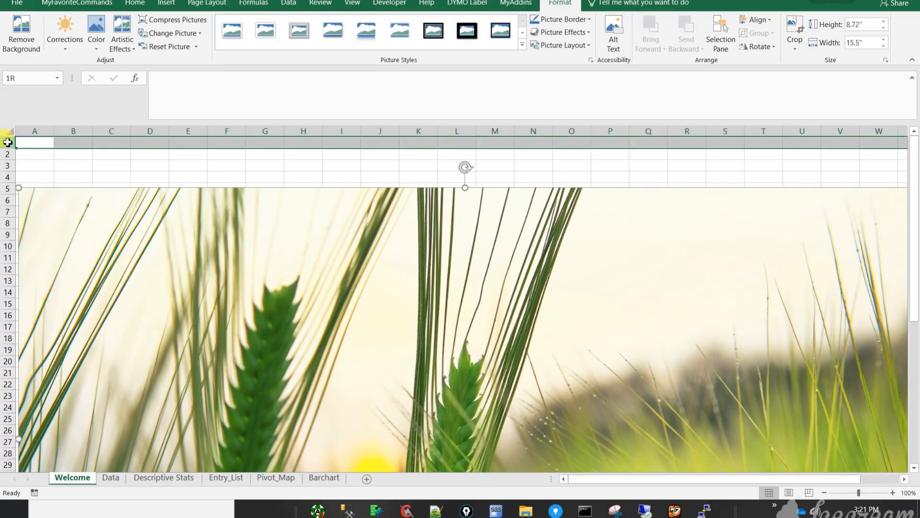
{"action": "left_click_drag", "start_coordinate": [10, 148], "coordinate": [8, 178]}
{"action": "left_click_drag", "start_coordinate": [122, 264], "coordinate": [123, 269]}
- Freeze the panes at cell A5 so that rows 1 to 4 stay fixed
{"action": "left_click", "coordinate": [38, 212]}
{"action": "left_click", "coordinate": [39, 189]}
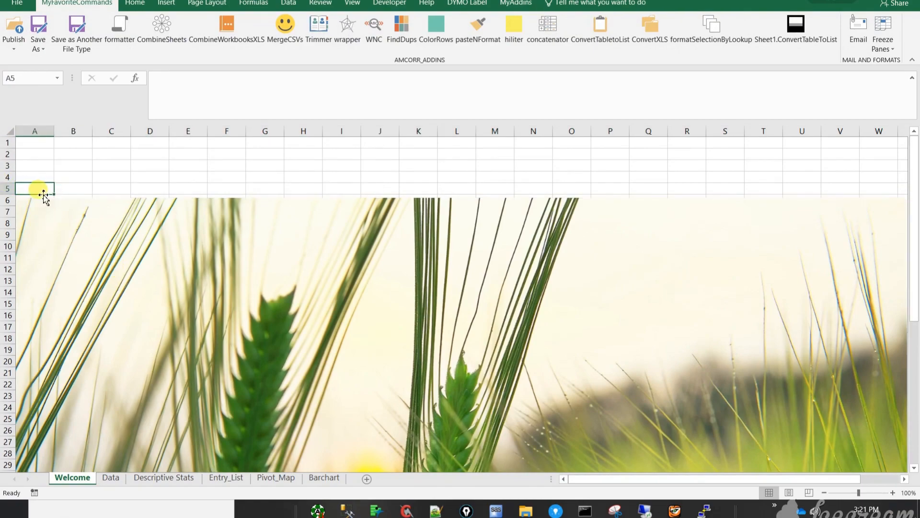
{"action": "left_click", "coordinate": [287, 4]}
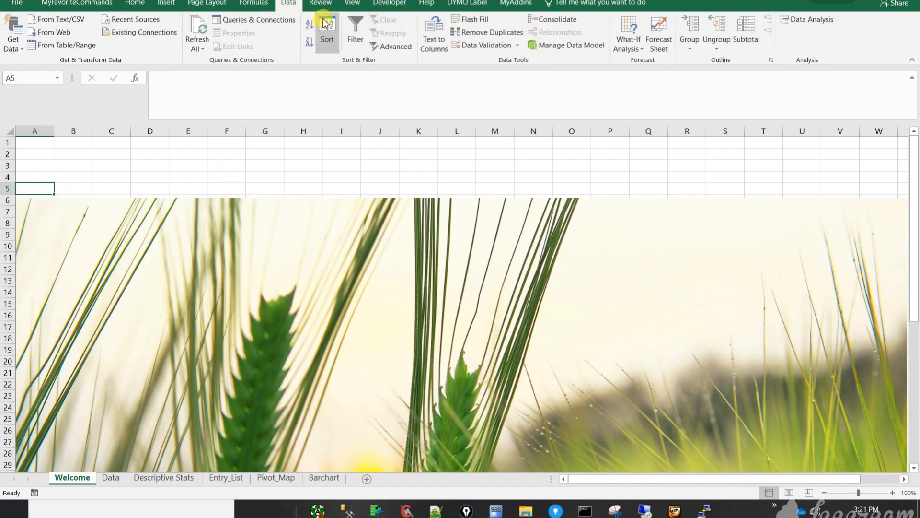
{"action": "left_click", "coordinate": [352, 3]}
{"action": "left_click", "coordinate": [375, 46]}
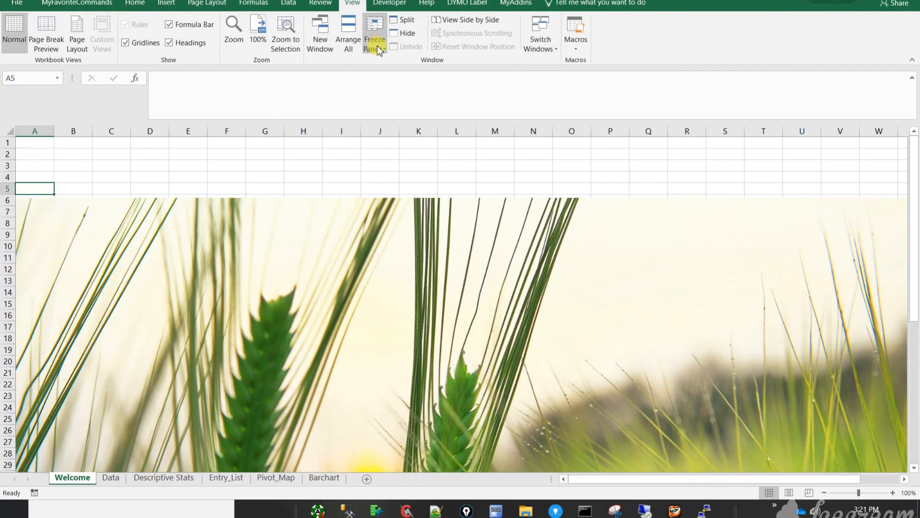
{"action": "left_click", "coordinate": [396, 65]}
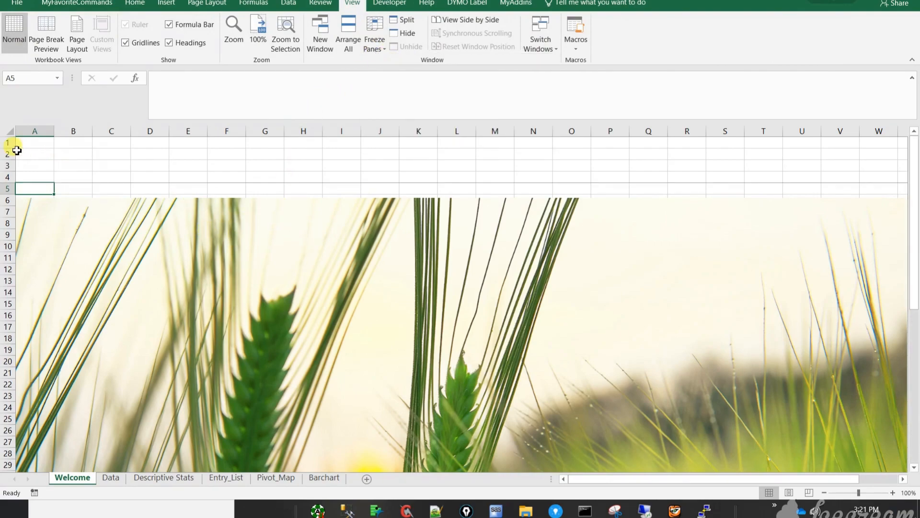
- Apply the Neutral cell style to rows 1 to 4, and move the picture up against the coloured band
{"action": "left_click_drag", "start_coordinate": [9, 143], "coordinate": [9, 178]}
{"action": "left_click", "coordinate": [134, 3]}
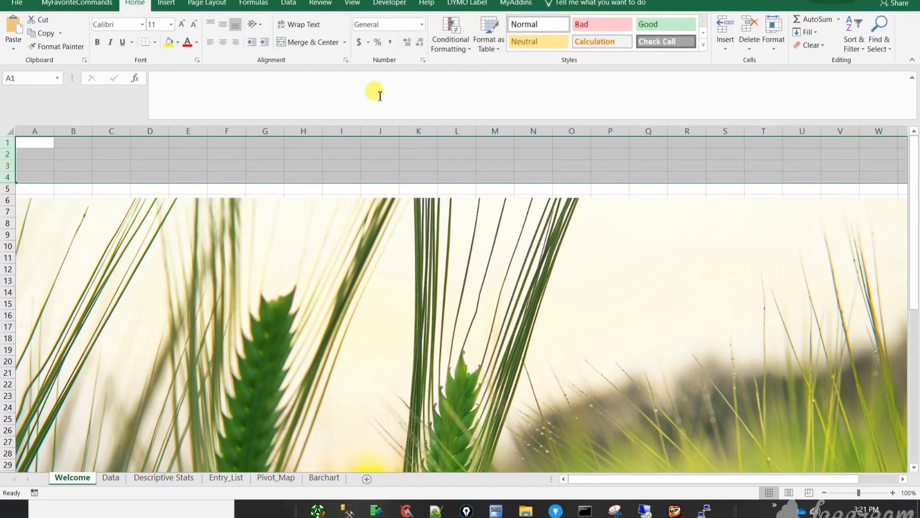
{"action": "left_click", "coordinate": [537, 40]}
{"action": "left_click", "coordinate": [537, 40]}
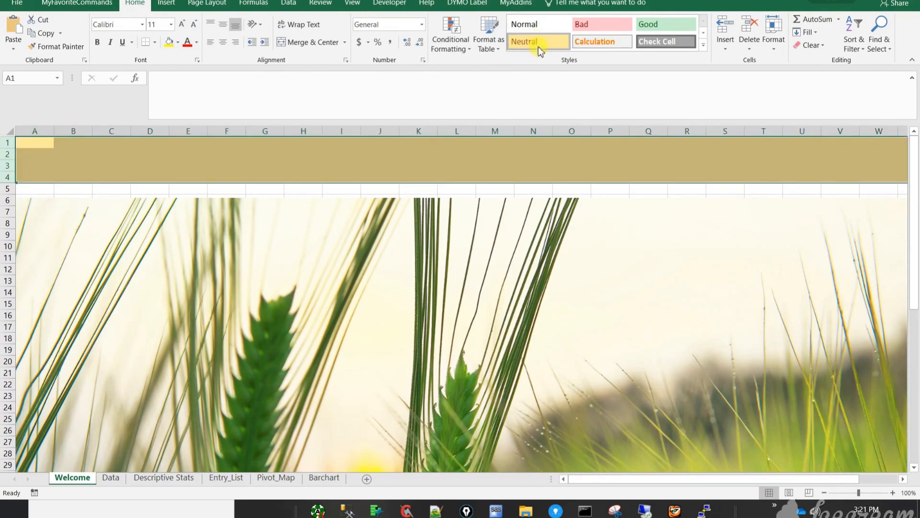
{"action": "left_click_drag", "start_coordinate": [187, 245], "coordinate": [188, 224]}
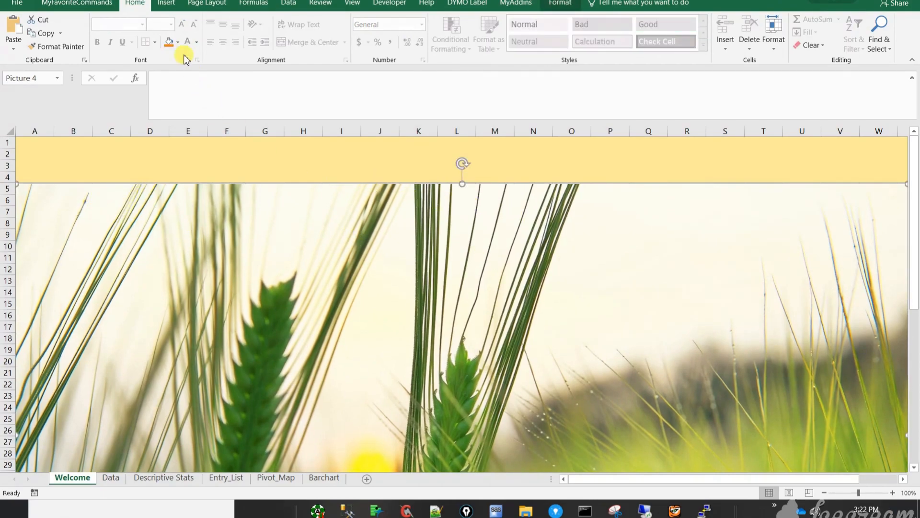
- Draw a rounded rectangle about 1.86 by 0.59 inches in the coloured band, across columns B to D
{"action": "left_click", "coordinate": [168, 4]}
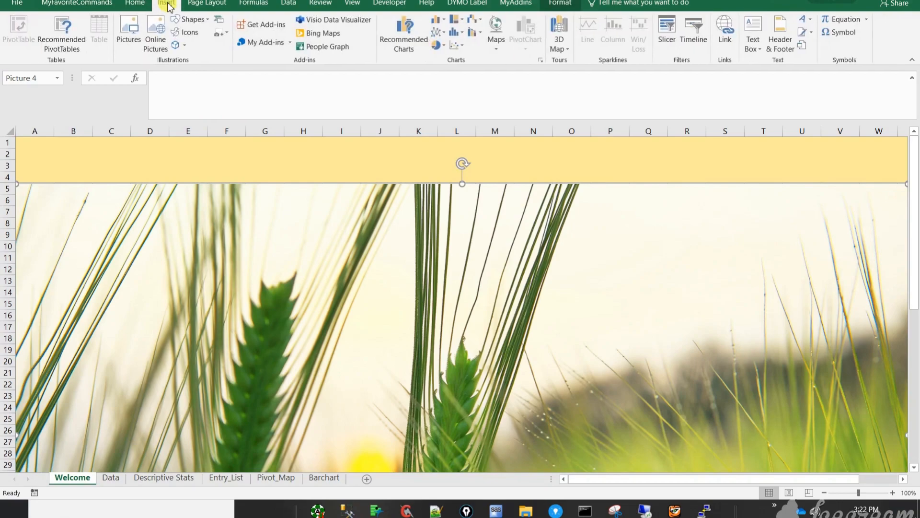
{"action": "left_click", "coordinate": [208, 27]}
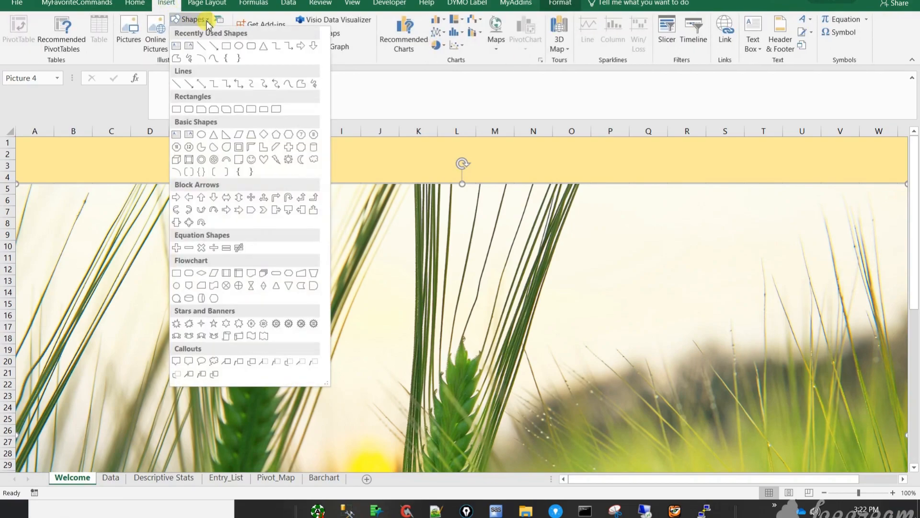
{"action": "left_click", "coordinate": [251, 47]}
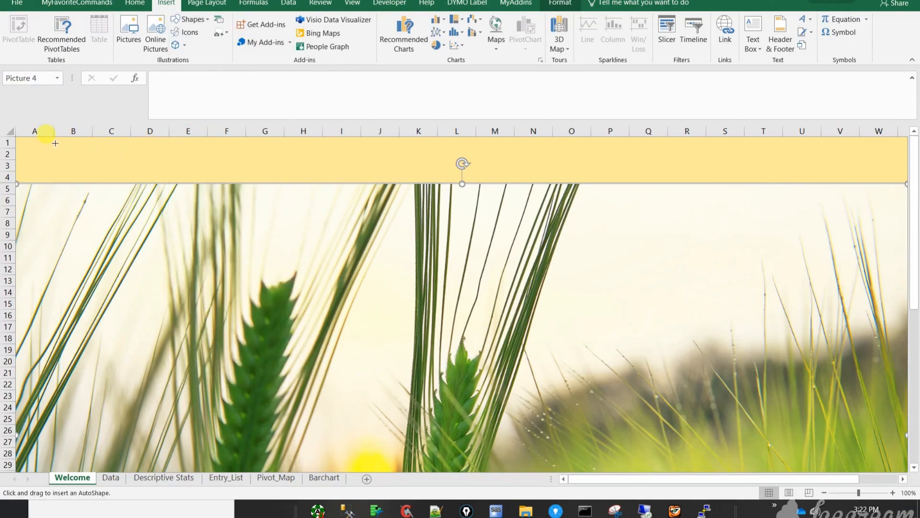
{"action": "left_click_drag", "start_coordinate": [60, 157], "coordinate": [161, 176]}
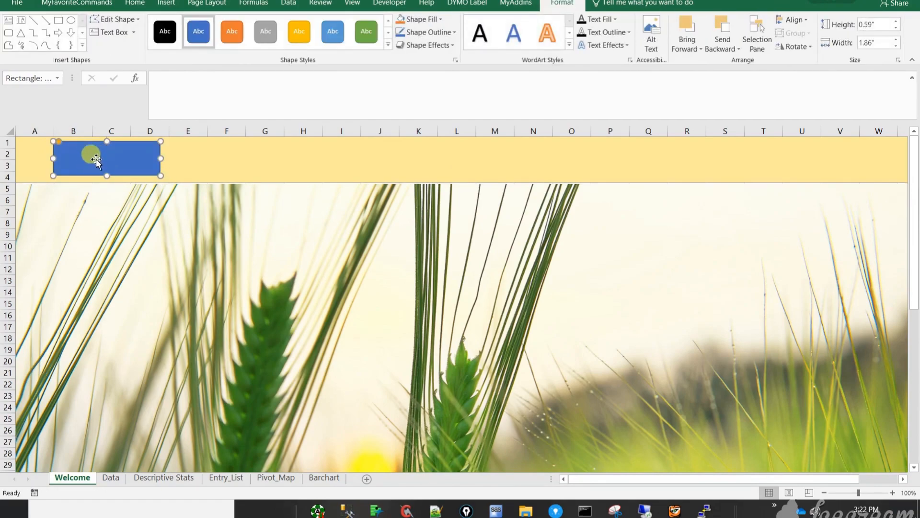
- Enter the text WELCOME inside the blue rounded rectangle
{"action": "left_click", "coordinate": [114, 32]}
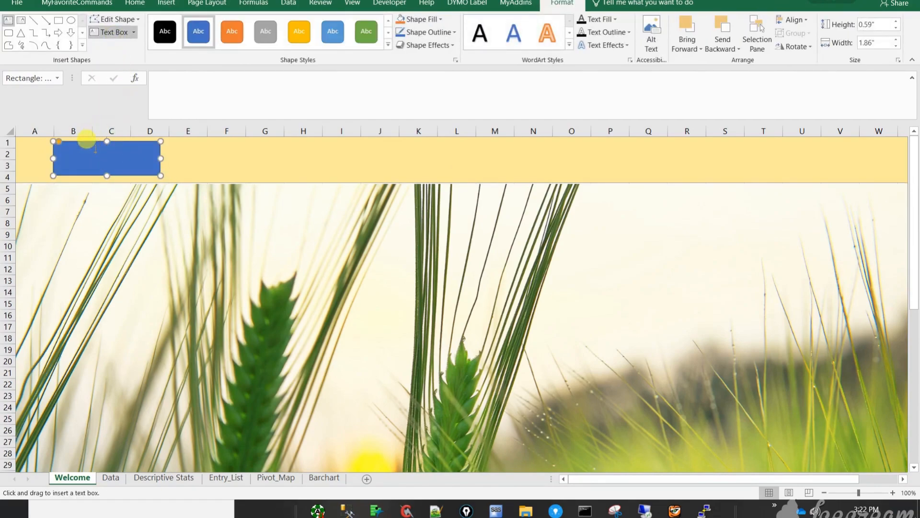
{"action": "left_click", "coordinate": [82, 150]}
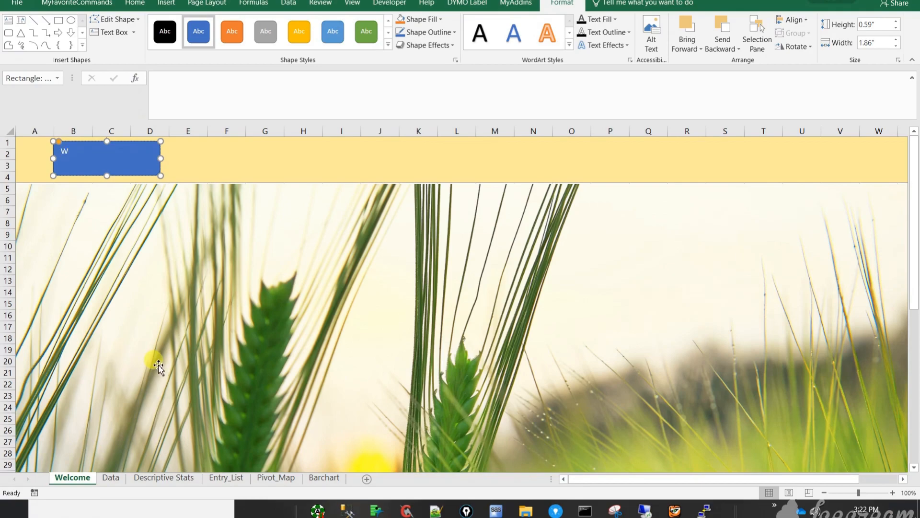
{"action": "type", "text": "We"}
{"action": "key", "text": "Caps_Lock"}
{"action": "key", "text": "BackSpace"}
{"action": "type", "text": "ELCOME"}
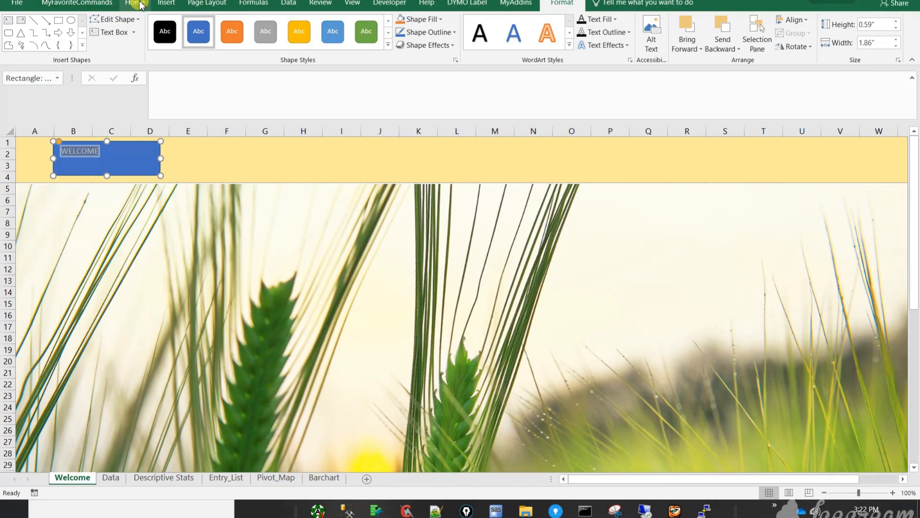
- Center the WELCOME text horizontally and vertically in its shape, and format it as 24-point bold
{"action": "left_click", "coordinate": [136, 4]}
{"action": "left_click", "coordinate": [223, 41]}
{"action": "left_click", "coordinate": [224, 23]}
{"action": "left_click", "coordinate": [182, 24]}
{"action": "left_click", "coordinate": [182, 24]}
{"action": "left_click", "coordinate": [182, 24]}
{"action": "left_click", "coordinate": [183, 23]}
{"action": "left_click", "coordinate": [182, 24]}
{"action": "left_click", "coordinate": [182, 24]}
{"action": "left_click", "coordinate": [182, 24]}
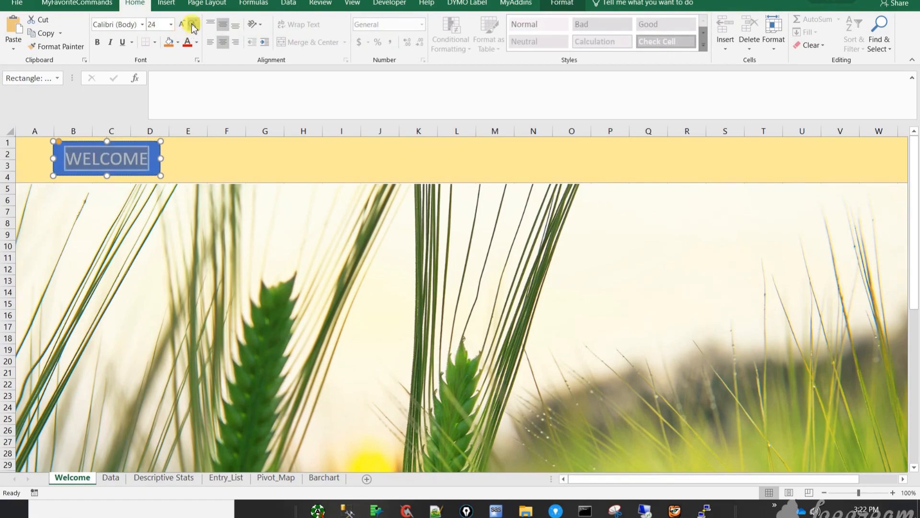
{"action": "key", "text": "ctrl+b"}
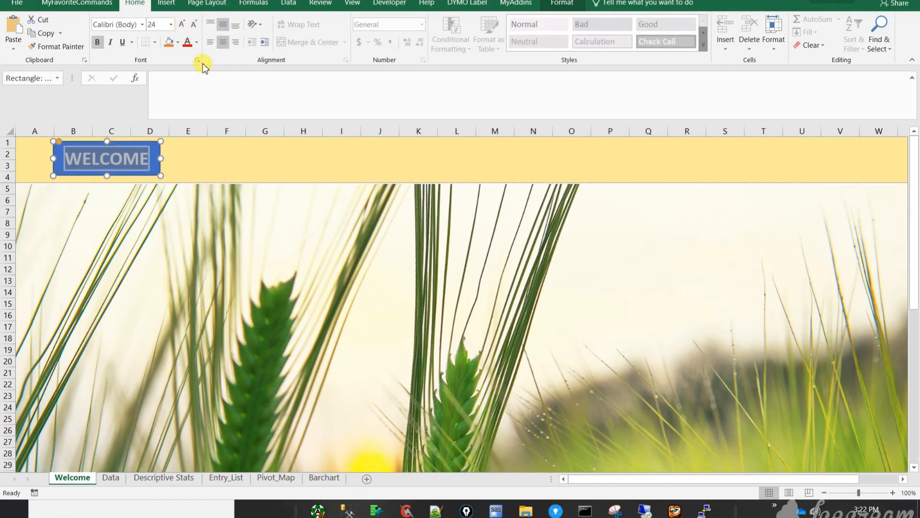
{"action": "left_click", "coordinate": [215, 166]}
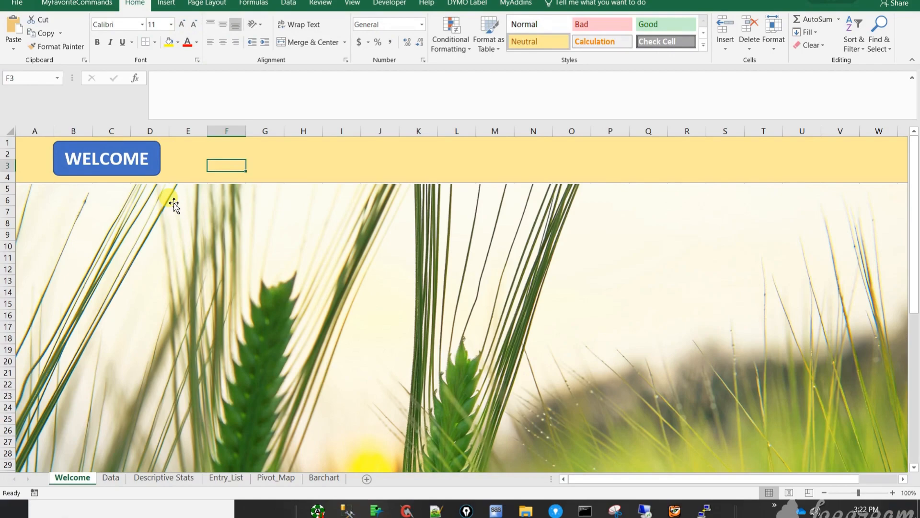
- Make two copies of the WELCOME button and line them up beside it in the band, across columns E–G and H–J
{"action": "left_click", "coordinate": [149, 174]}
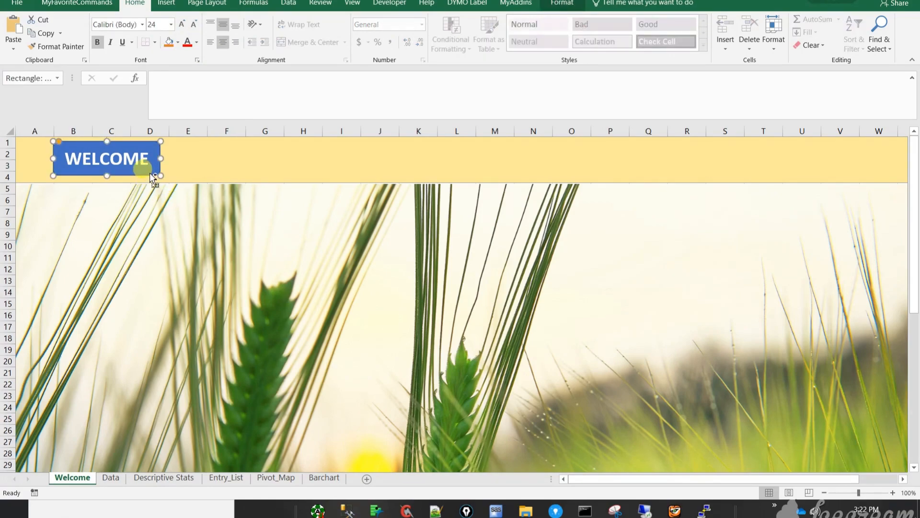
{"action": "left_click", "coordinate": [195, 164]}
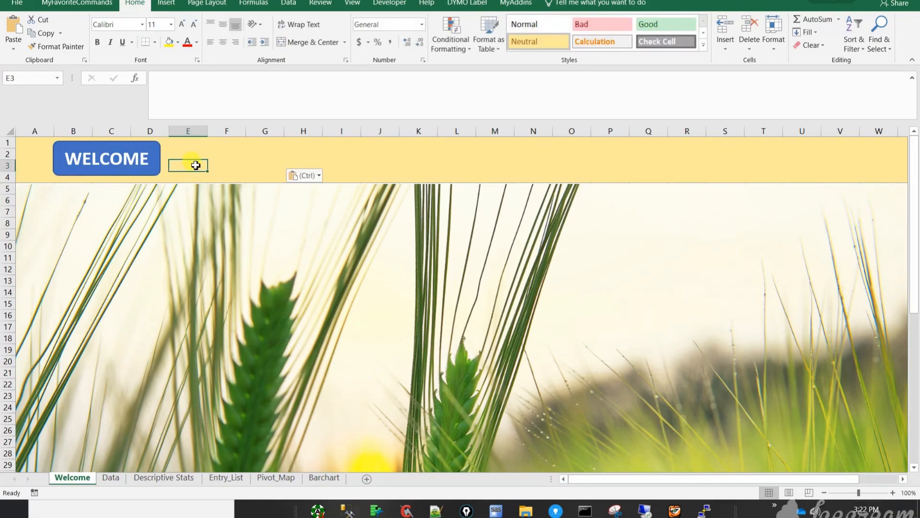
{"action": "key", "text": "ctrl+v"}
{"action": "left_click_drag", "start_coordinate": [253, 163], "coordinate": [259, 142]}
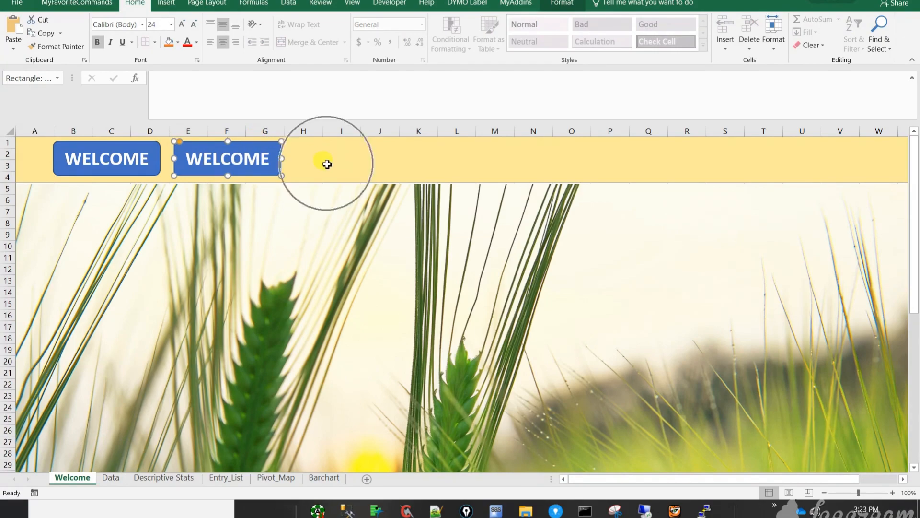
{"action": "key", "text": "ctrl+v"}
{"action": "left_click_drag", "start_coordinate": [263, 149], "coordinate": [374, 147]}
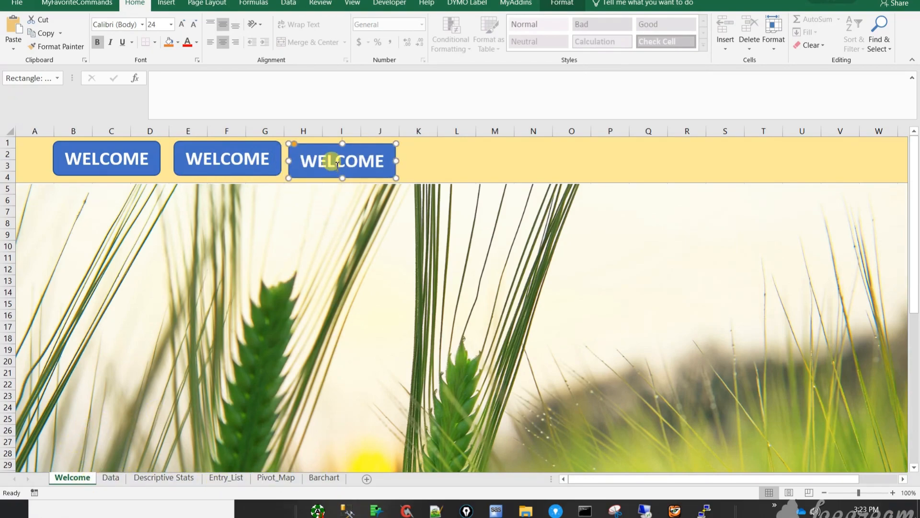
{"action": "left_click_drag", "start_coordinate": [359, 146], "coordinate": [362, 145]}
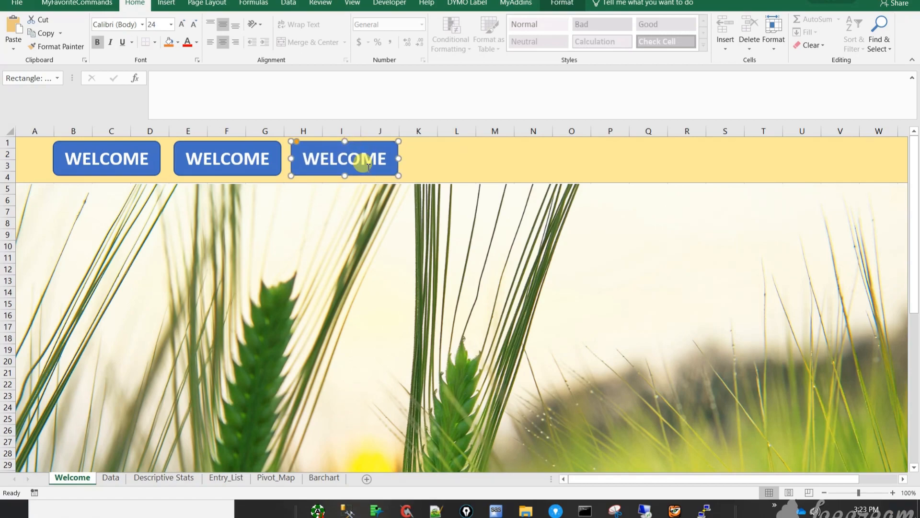
- Add three more WELCOME buttons across columns K to S, and relabel the five copies DATA, DESC. STATS, ENTRY LIST, MAPS and BARCHART
{"action": "key", "text": "ctrl+d"}
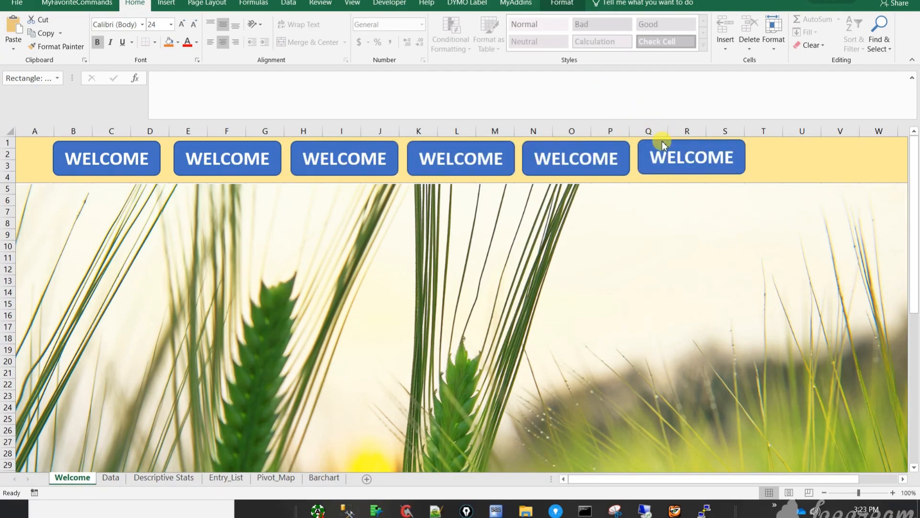
{"action": "left_click", "coordinate": [673, 159]}
{"action": "left_click_drag", "start_coordinate": [706, 142], "coordinate": [706, 145]}
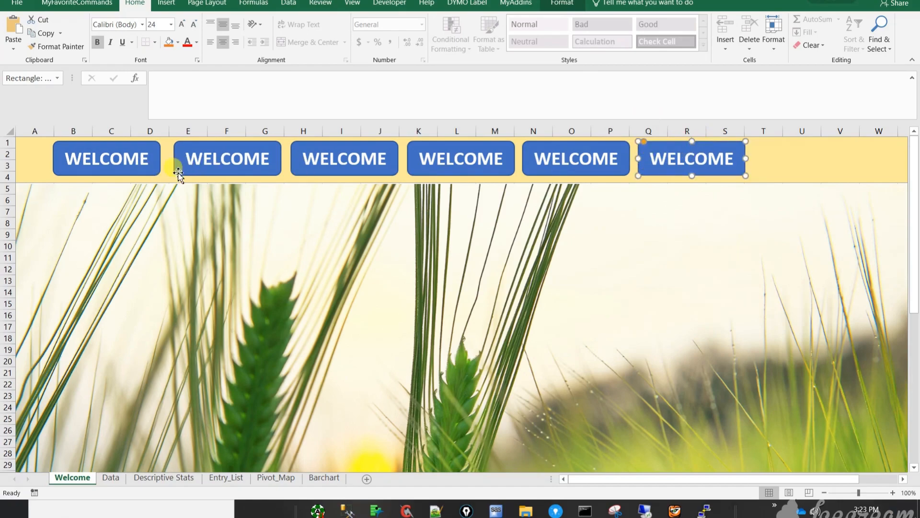
{"action": "double_click", "coordinate": [207, 161]}
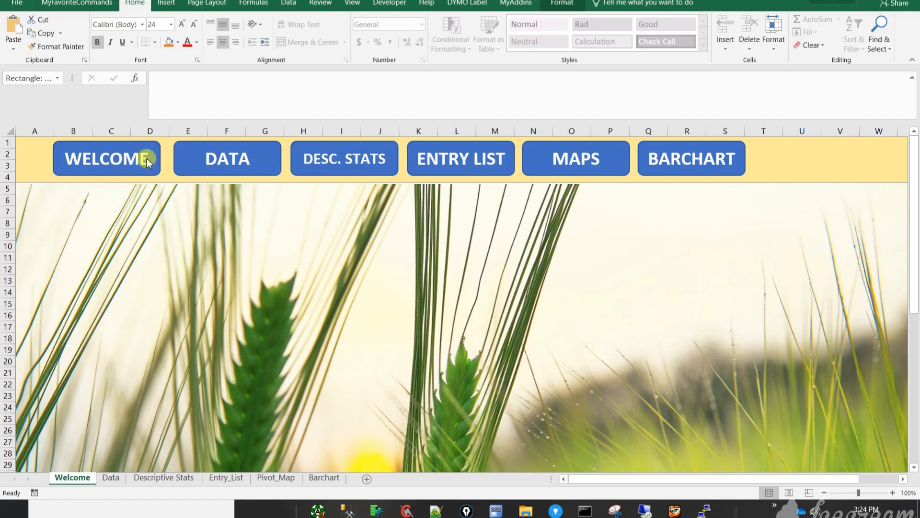
- Hyperlink the WELCOME button to the Welcome sheet in this document, at cell A1
{"action": "left_click", "coordinate": [81, 169], "text": "ctrl"}
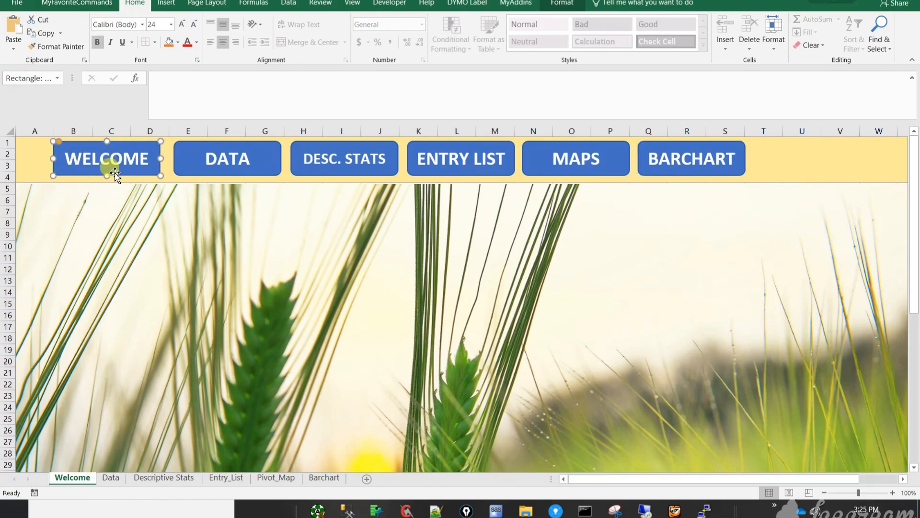
{"action": "right_click", "coordinate": [115, 174]}
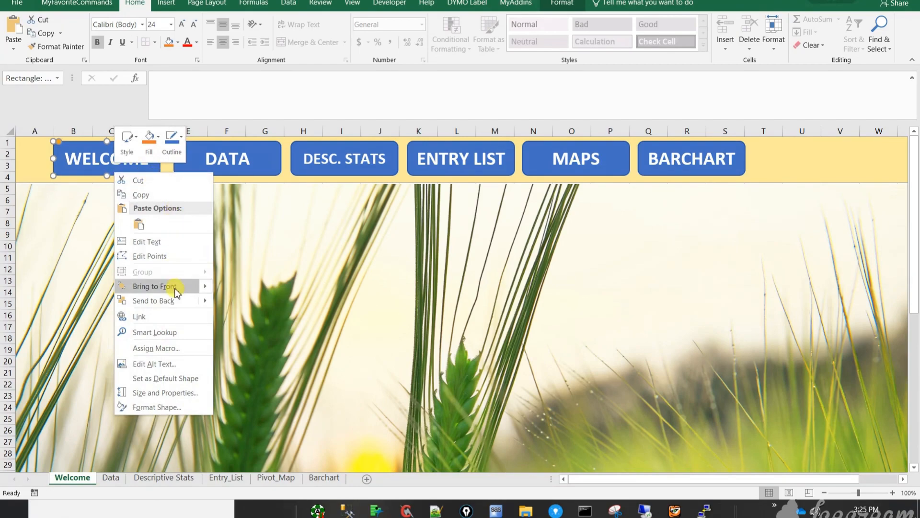
{"action": "left_click", "coordinate": [149, 320]}
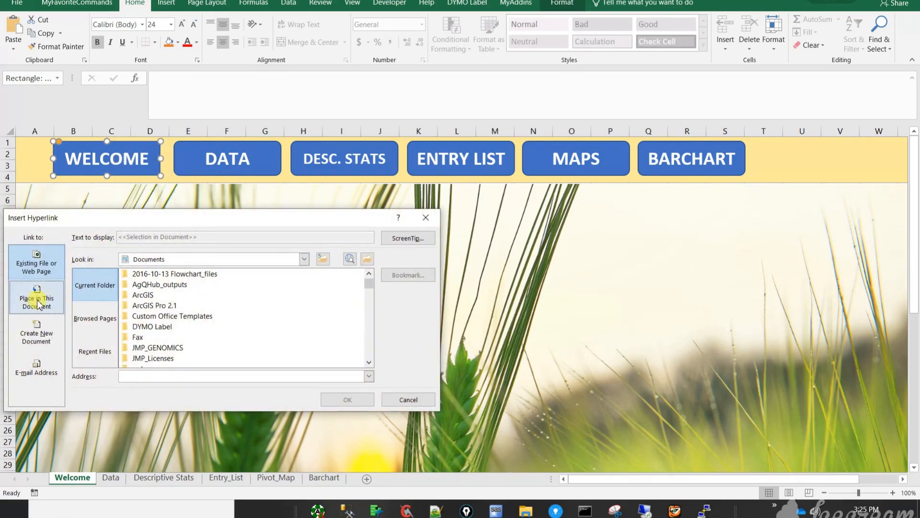
{"action": "left_click", "coordinate": [45, 308]}
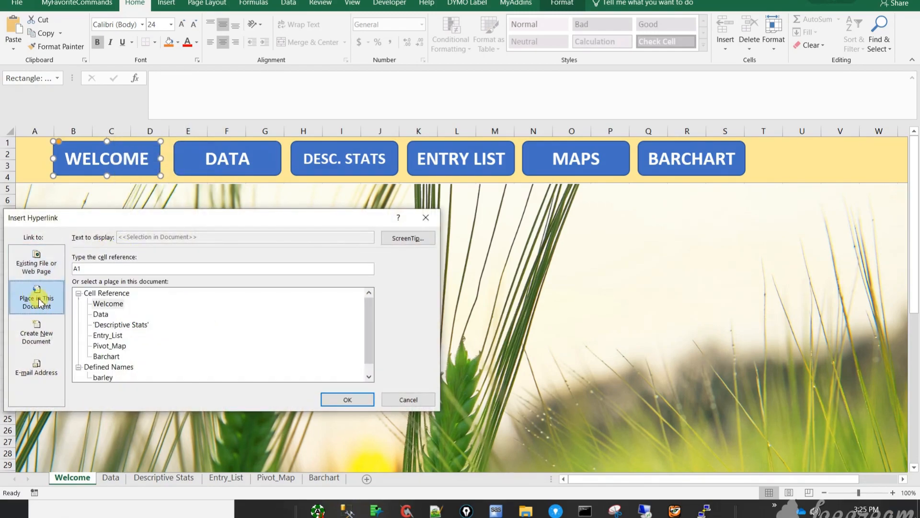
{"action": "left_click", "coordinate": [107, 304]}
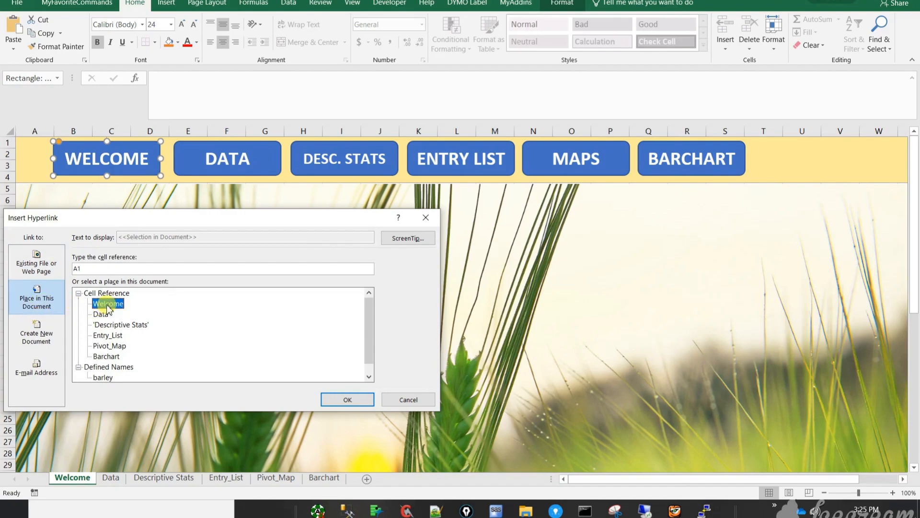
{"action": "left_click", "coordinate": [363, 401]}
- Hyperlink the DATA button to cell A1 of the Data sheet in this document
{"action": "left_click", "coordinate": [273, 156]}
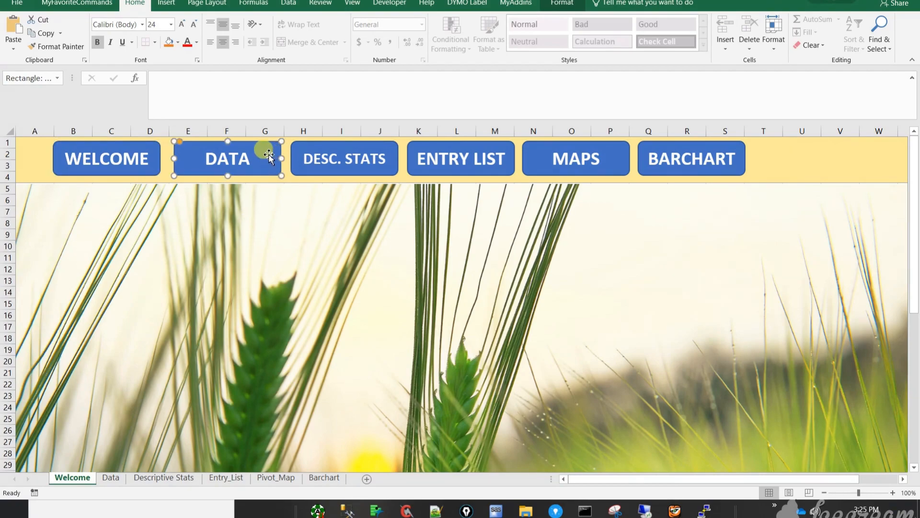
{"action": "right_click", "coordinate": [269, 153]}
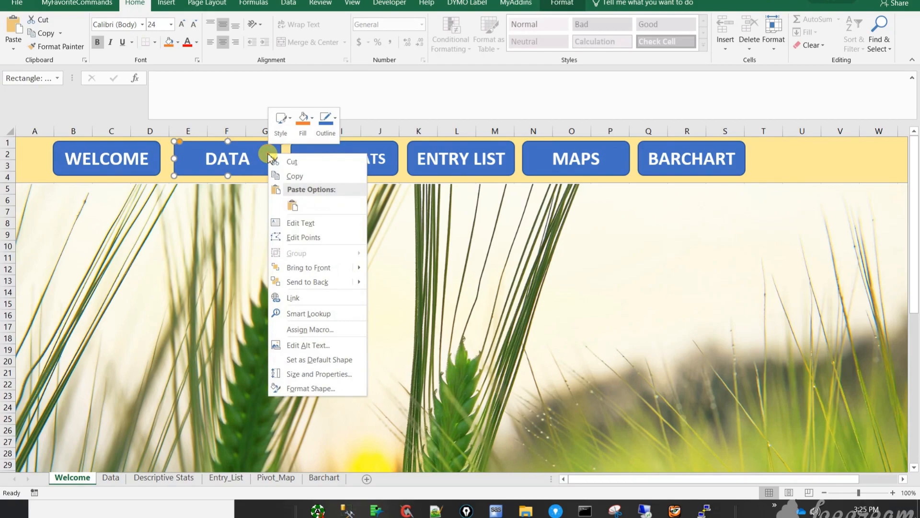
{"action": "left_click", "coordinate": [298, 295]}
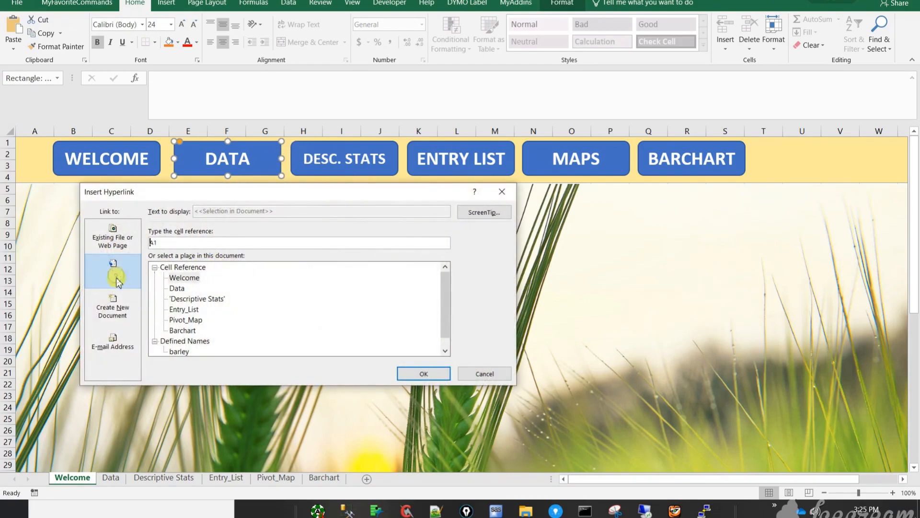
{"action": "left_click", "coordinate": [178, 289]}
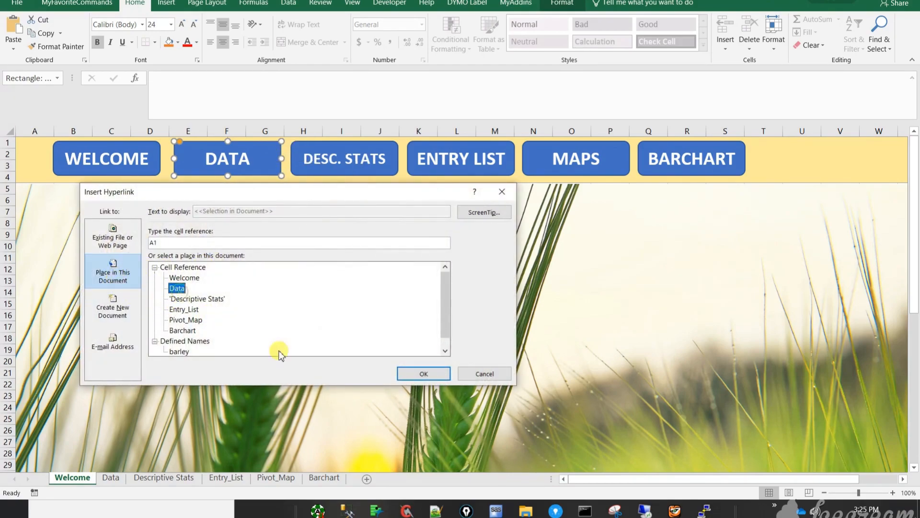
{"action": "left_click", "coordinate": [423, 373]}
- Hyperlink the DESC. STATS button to cell A1 of the Descriptive Stats sheet
{"action": "right_click", "coordinate": [371, 144]}
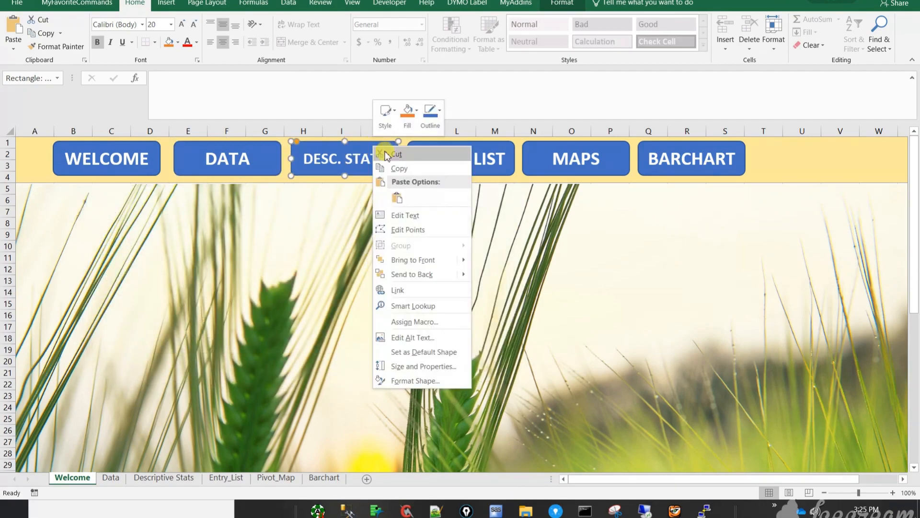
{"action": "left_click", "coordinate": [405, 291]}
{"action": "left_click", "coordinate": [305, 296]}
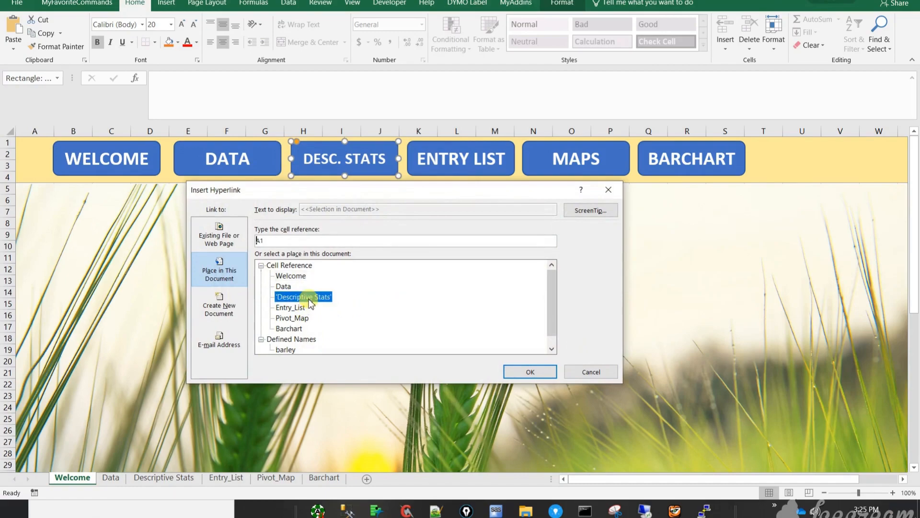
{"action": "left_click", "coordinate": [522, 372]}
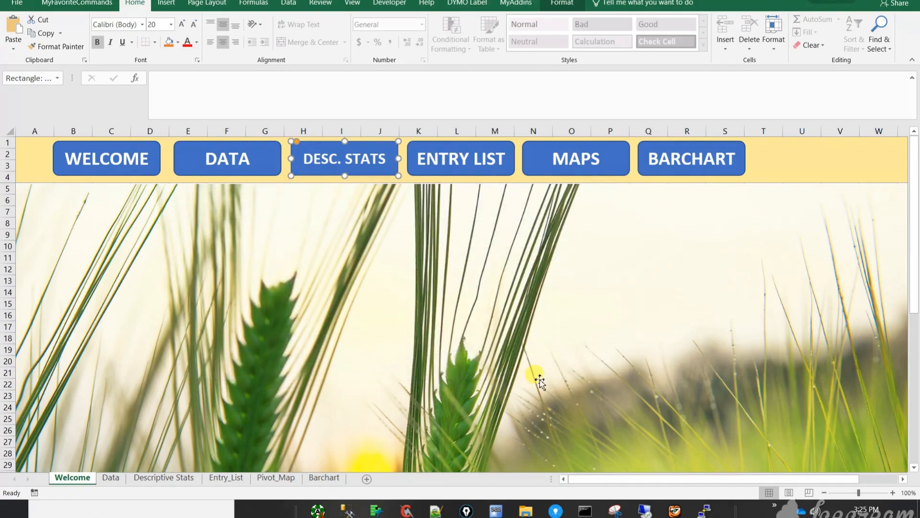
- Hyperlink the ENTRY LIST button to the Entry_List sheet in this document
{"action": "left_click", "coordinate": [492, 163]}
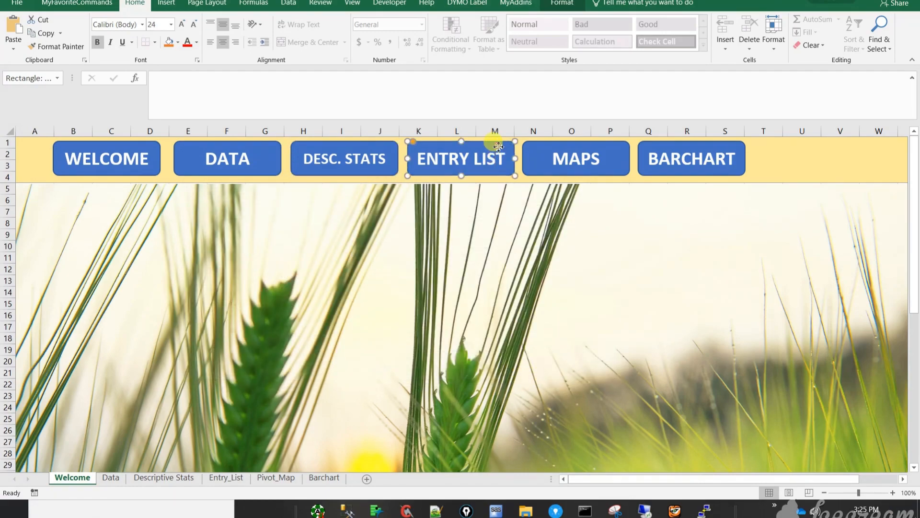
{"action": "right_click", "coordinate": [498, 146]}
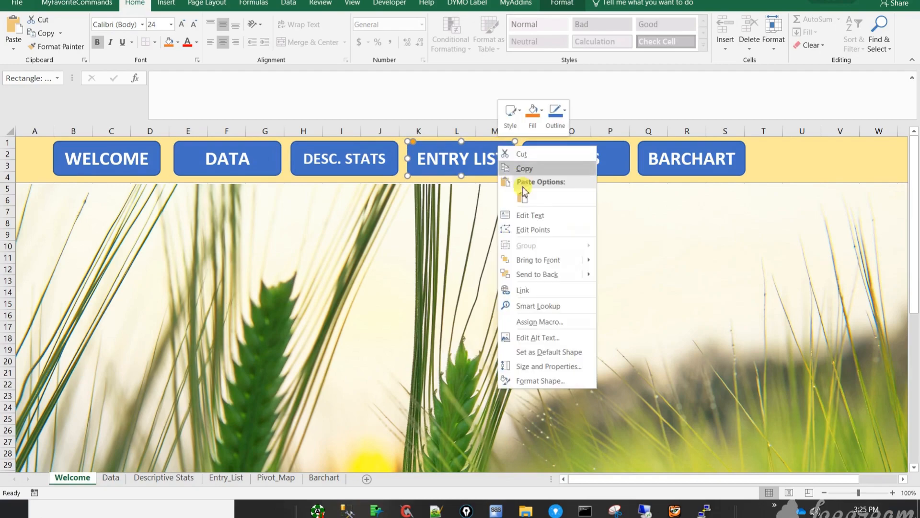
{"action": "left_click", "coordinate": [536, 289]}
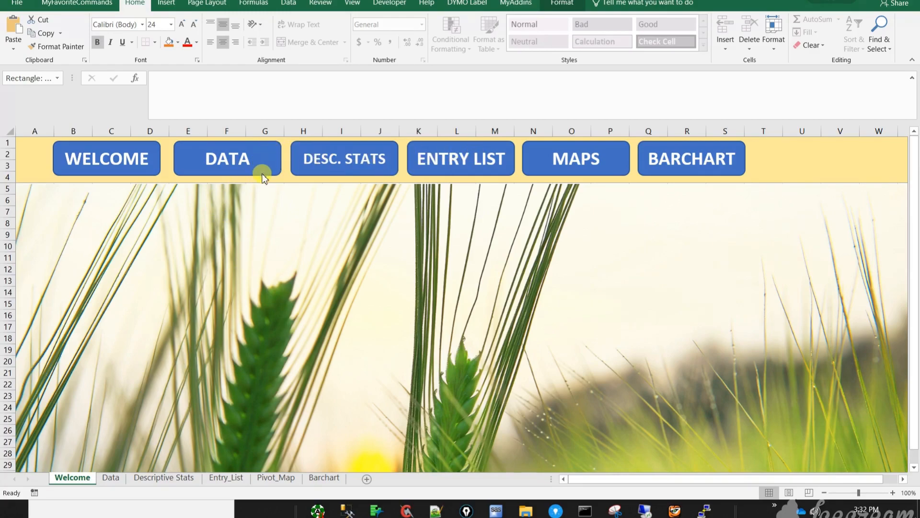
- Test the DESC. STATS button by following its link, and return to the Welcome sheet
{"action": "left_click", "coordinate": [256, 200]}
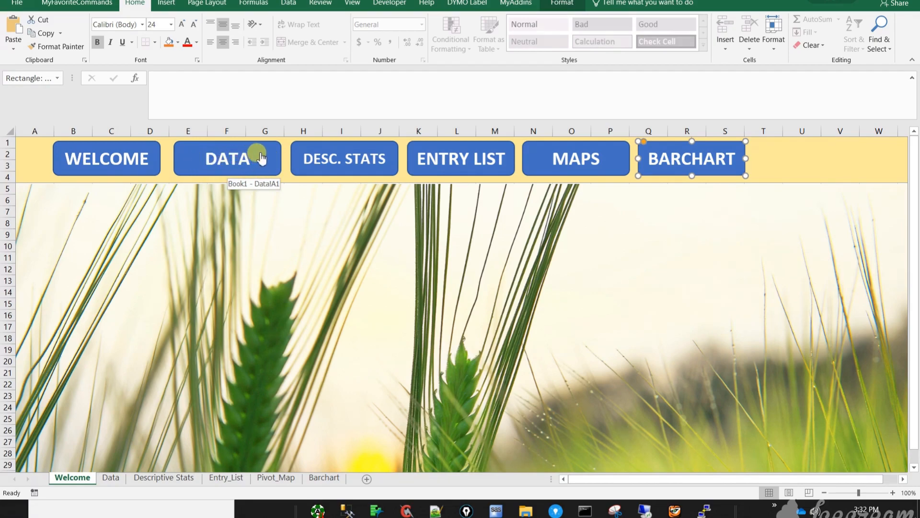
{"action": "left_click", "coordinate": [311, 160]}
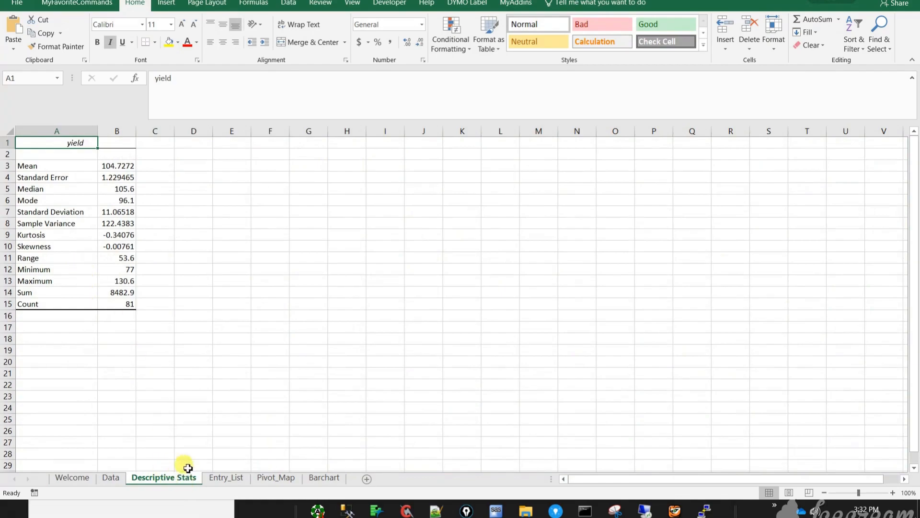
{"action": "left_click", "coordinate": [86, 482]}
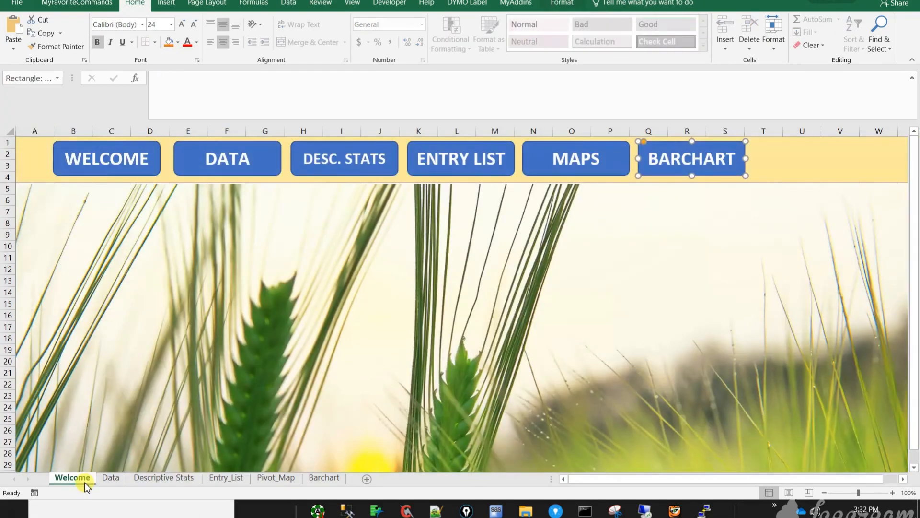
- Check the Descriptive Stats, Entry_List, Pivot_Map and Barchart sheets for navigation buttons, and return to the Welcome sheet
{"action": "left_click", "coordinate": [152, 481]}
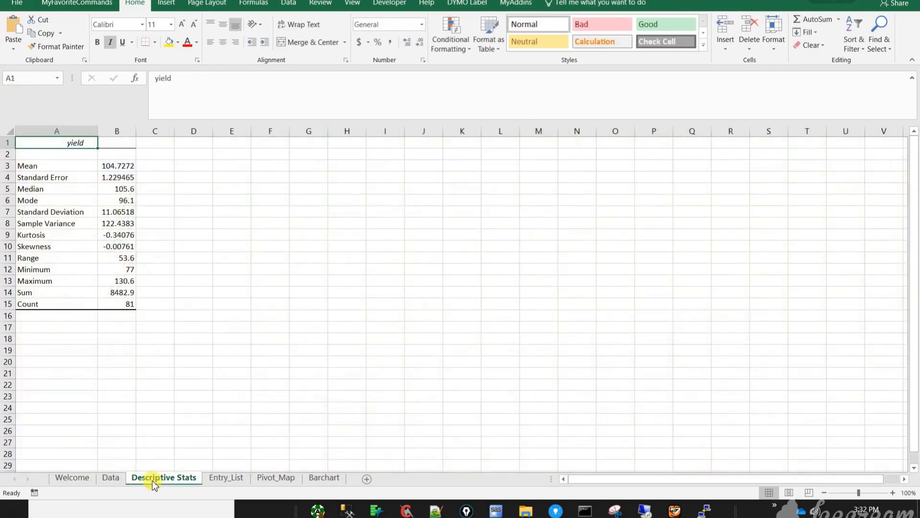
{"action": "left_click", "coordinate": [223, 481]}
{"action": "left_click", "coordinate": [271, 480]}
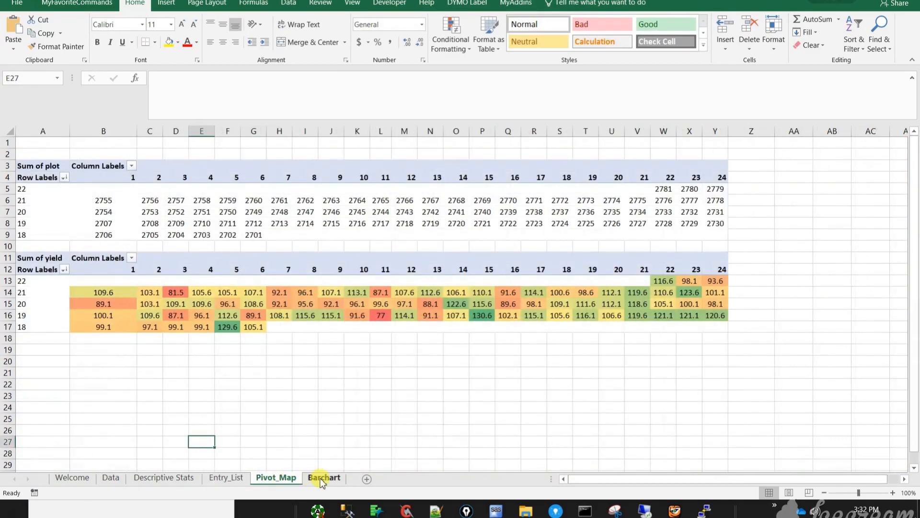
{"action": "left_click", "coordinate": [322, 478]}
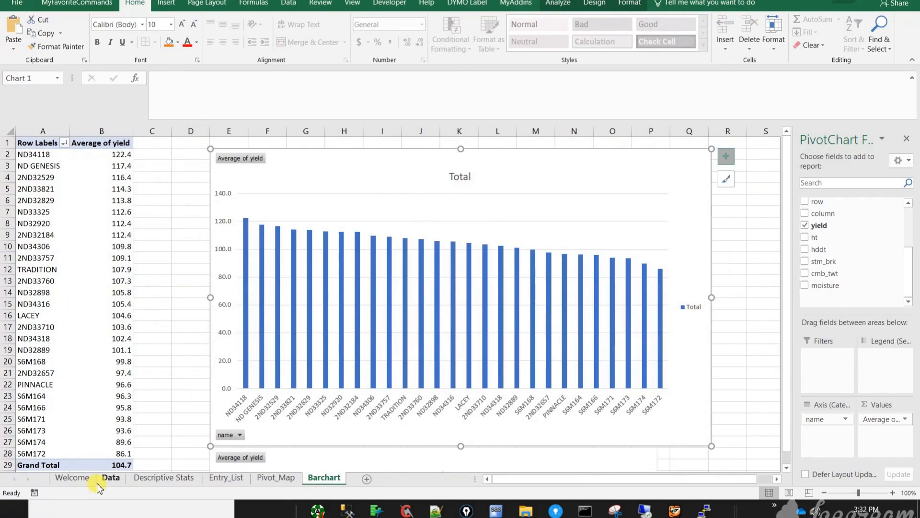
{"action": "left_click", "coordinate": [75, 478]}
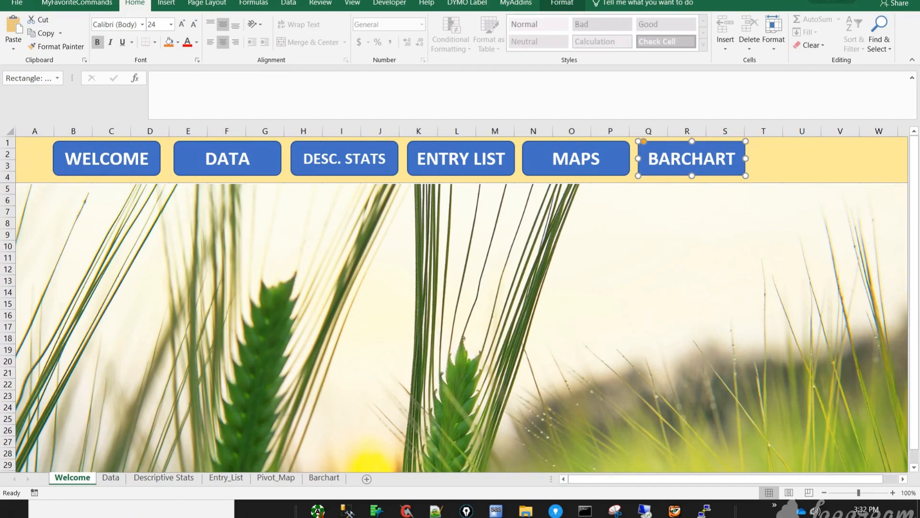
- Copy rows 1 to 4 with the buttons from the Welcome sheet and insert them above row 1 of the Data sheet
{"action": "left_click_drag", "start_coordinate": [7, 142], "coordinate": [10, 181]}
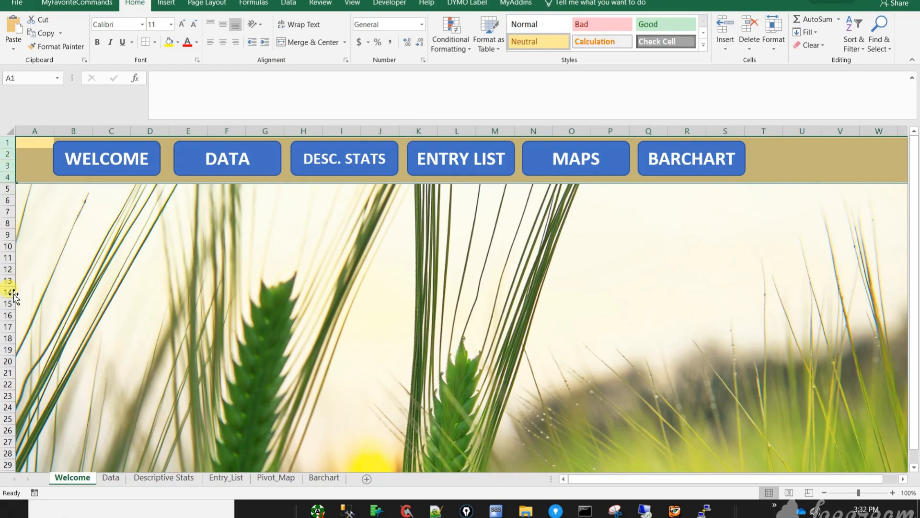
{"action": "right_click", "coordinate": [10, 142]}
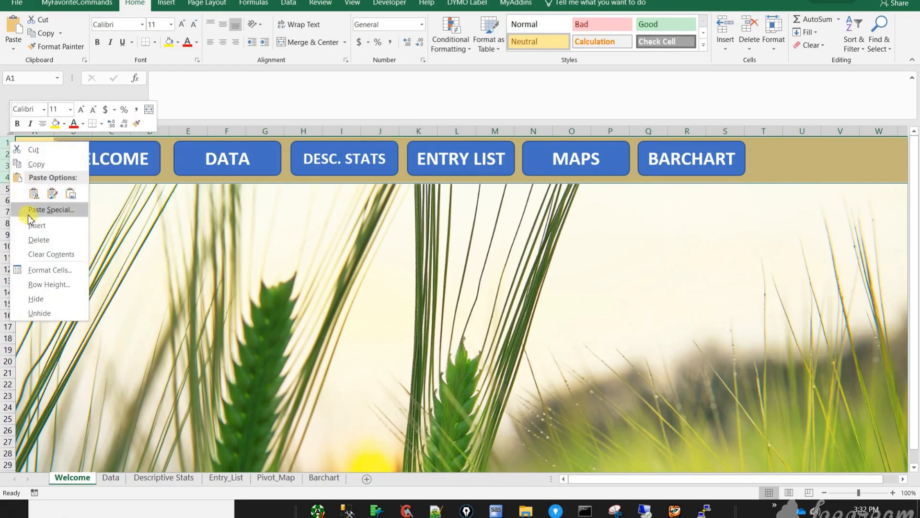
{"action": "left_click", "coordinate": [36, 164]}
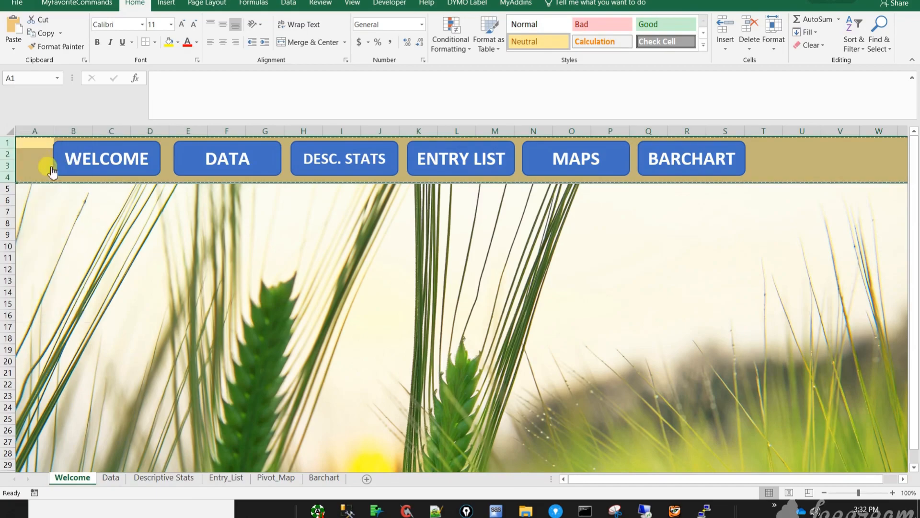
{"action": "left_click", "coordinate": [111, 477]}
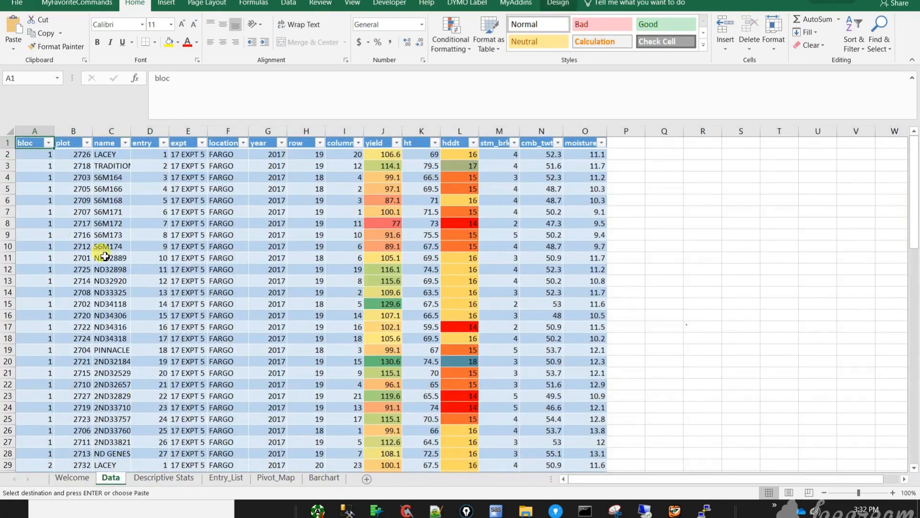
{"action": "left_click", "coordinate": [7, 143]}
{"action": "right_click", "coordinate": [8, 142]}
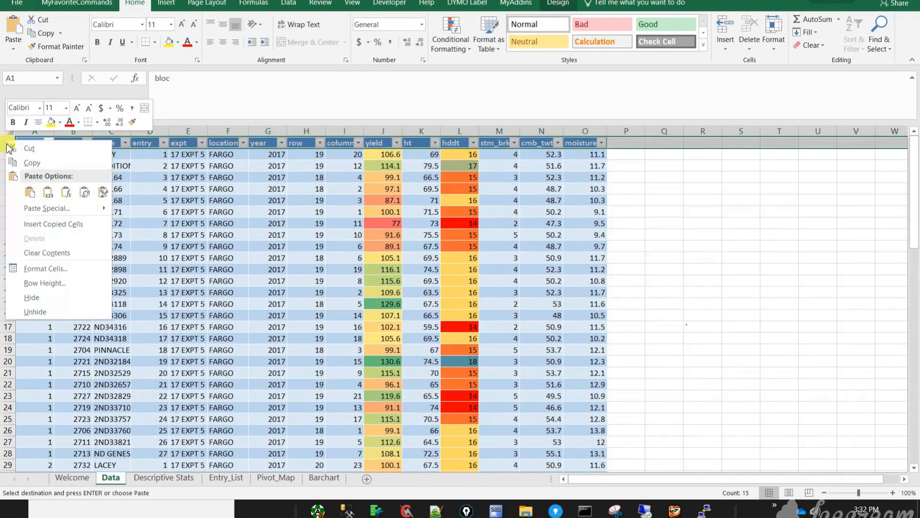
{"action": "left_click", "coordinate": [33, 225]}
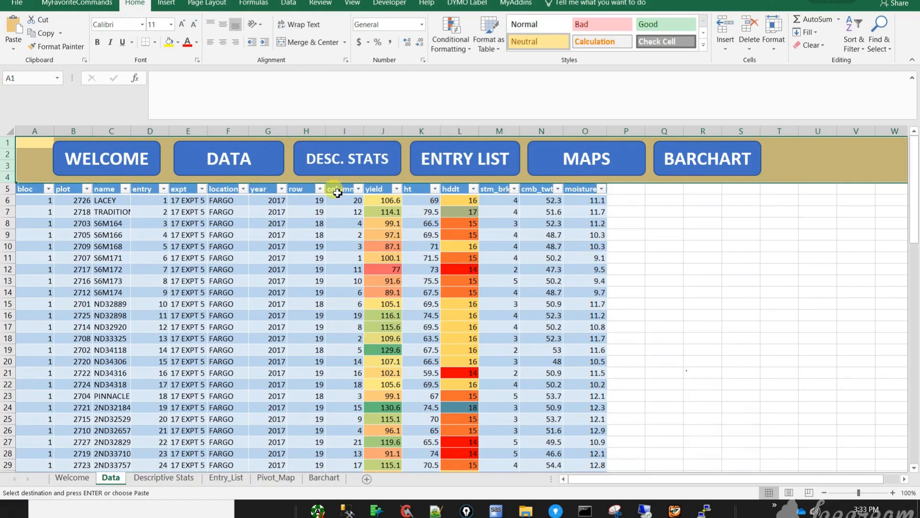
{"action": "left_click", "coordinate": [163, 478]}
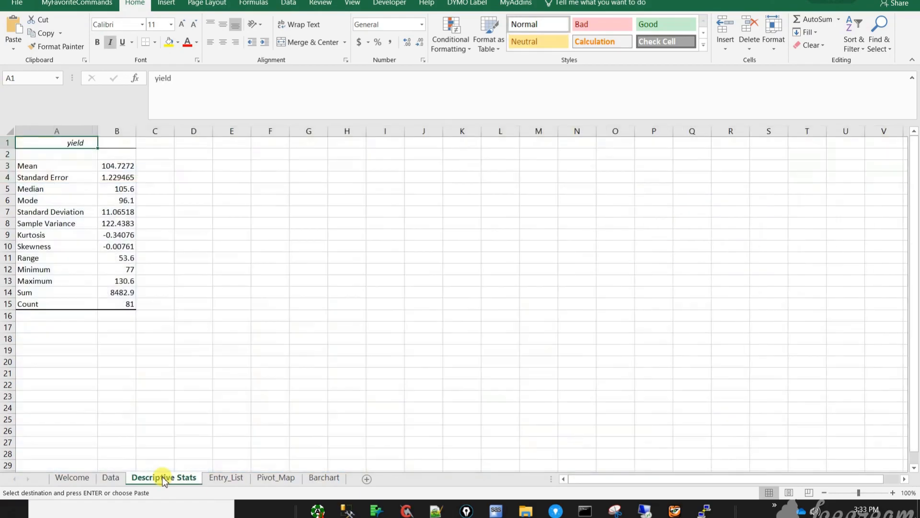
{"action": "right_click", "coordinate": [10, 142]}
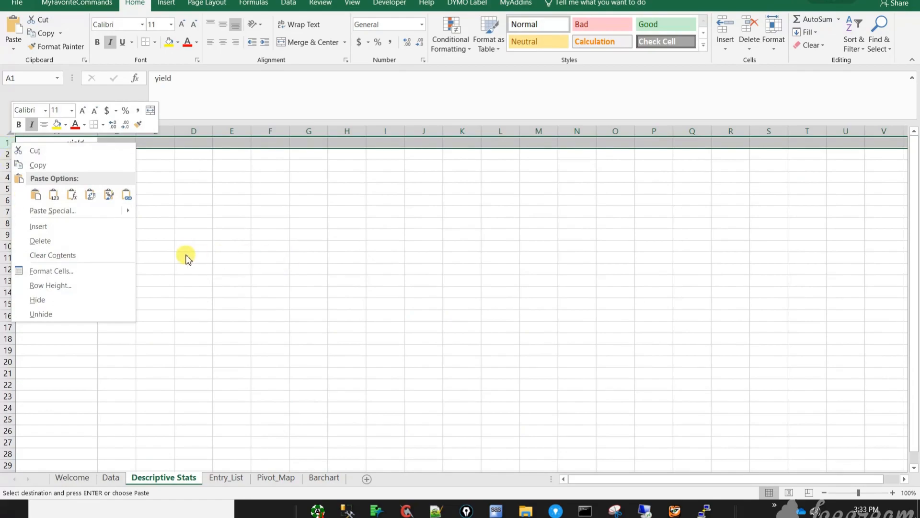
{"action": "key", "text": "Escape"}
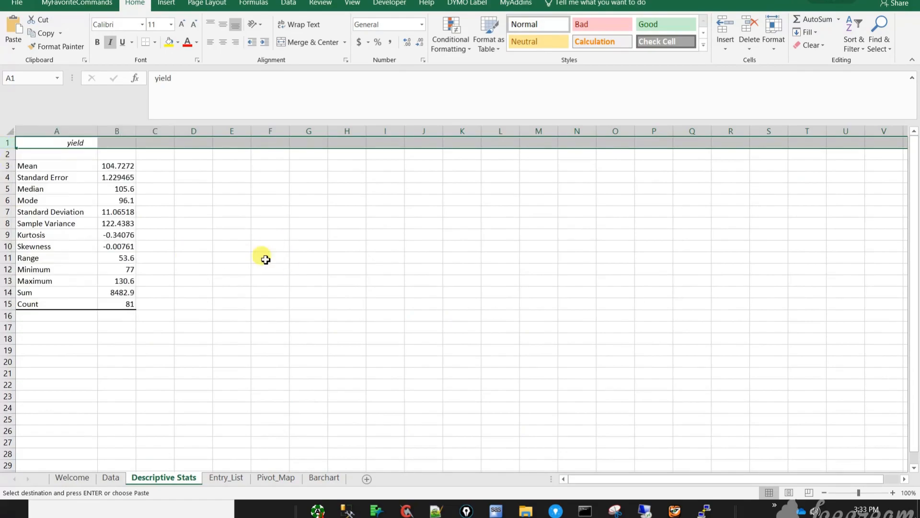
- Copy rows 1 to 4 with the buttons from the Data sheet and insert them above row 1 of the Descriptive Stats, Entry_List, Pivot_Map and Barchart sheets
{"action": "left_click", "coordinate": [111, 477]}
{"action": "right_click", "coordinate": [8, 142]}
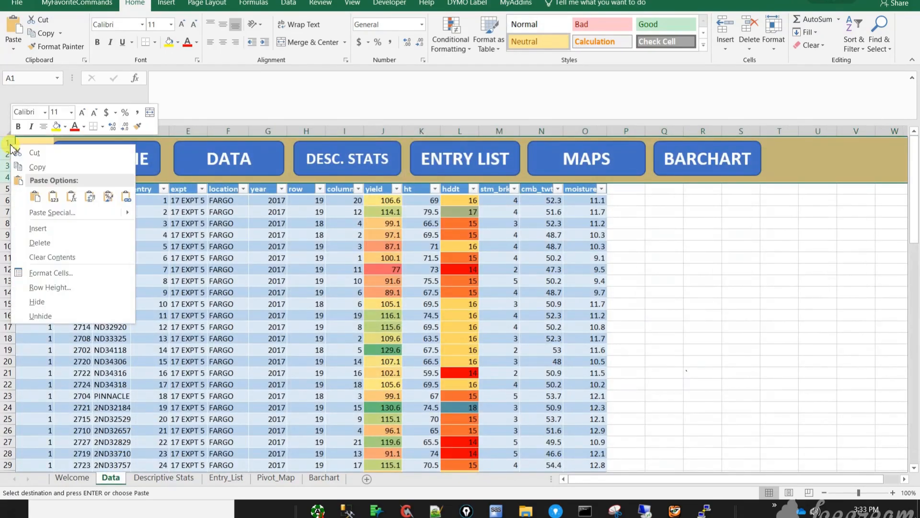
{"action": "left_click", "coordinate": [37, 167]}
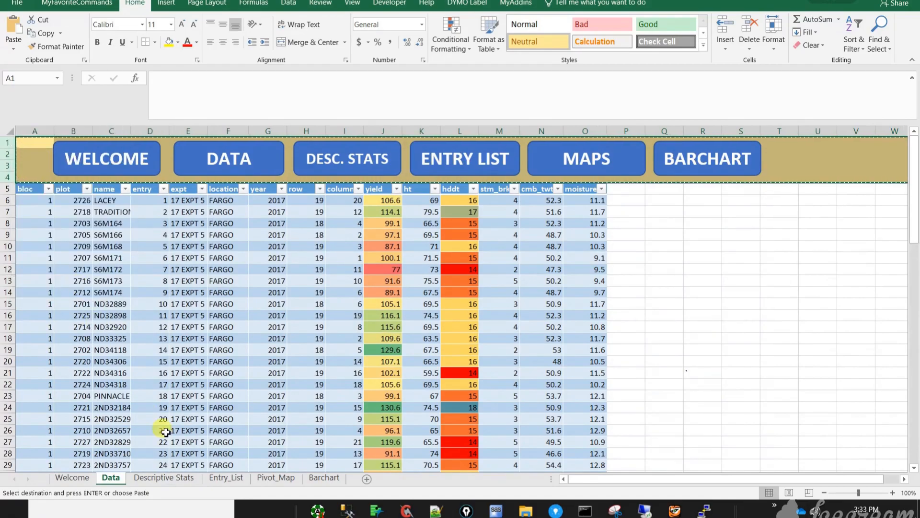
{"action": "left_click", "coordinate": [164, 477]}
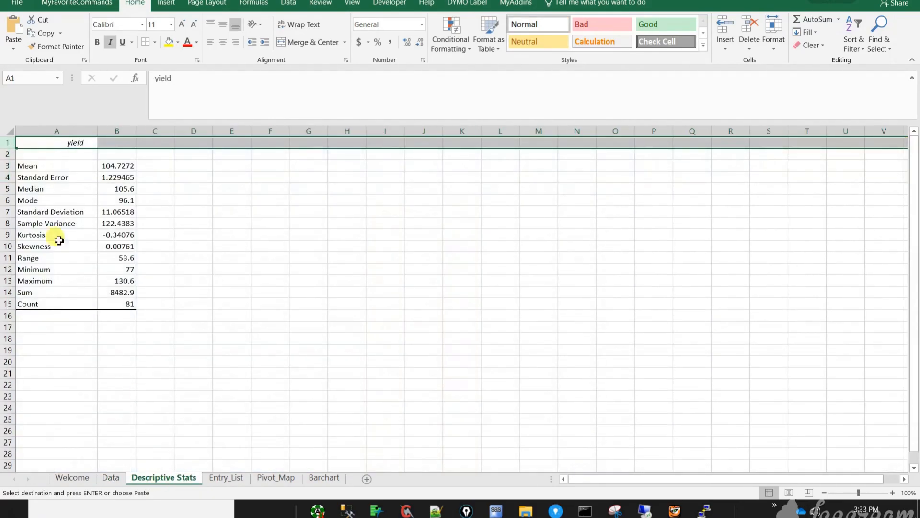
{"action": "right_click", "coordinate": [8, 142]}
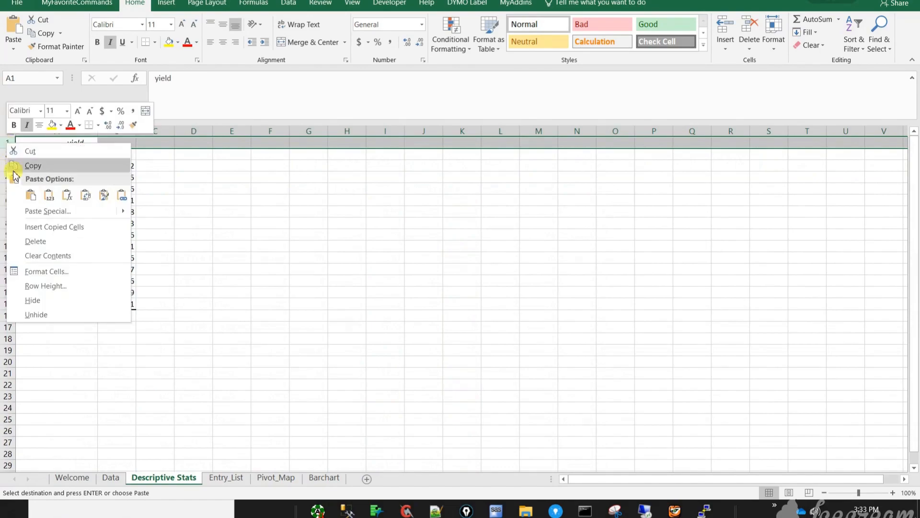
{"action": "left_click", "coordinate": [31, 227]}
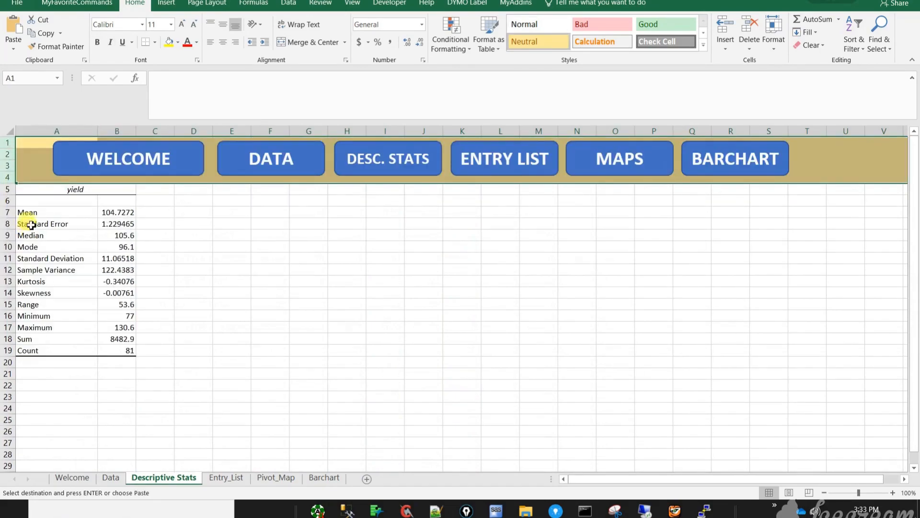
{"action": "right_click", "coordinate": [9, 143]}
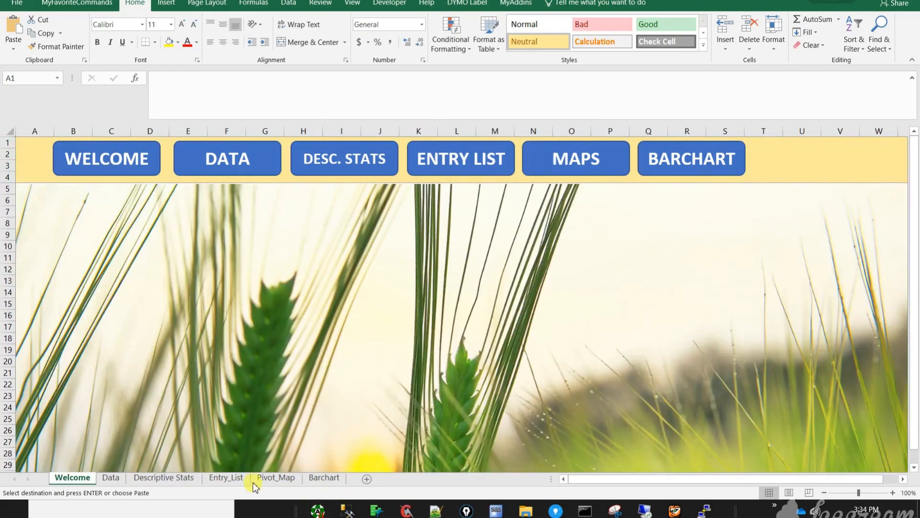
- Check the button band on the Data, Descriptive Stats, Entry_List and Pivot_Map sheets, and follow the BARCHART button's link from Pivot_Map
{"action": "left_click", "coordinate": [110, 478]}
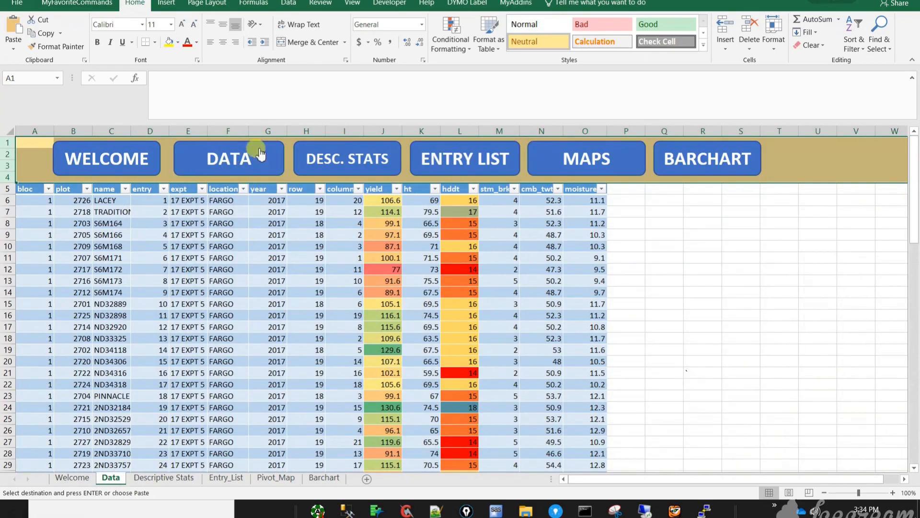
{"action": "left_click", "coordinate": [165, 478]}
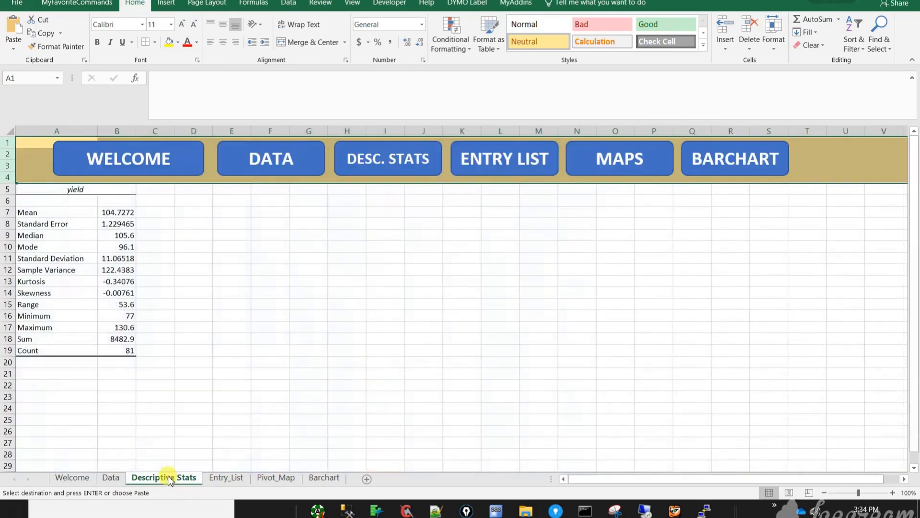
{"action": "left_click", "coordinate": [236, 479]}
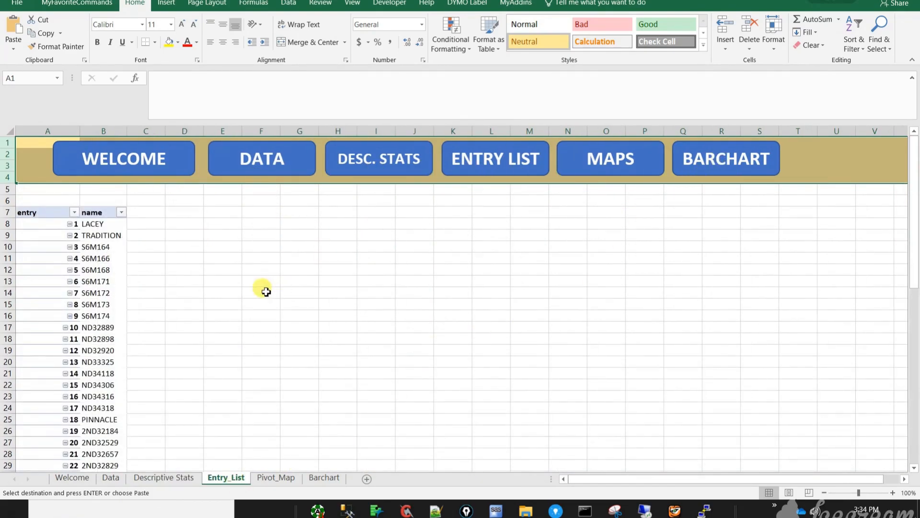
{"action": "left_click", "coordinate": [287, 478]}
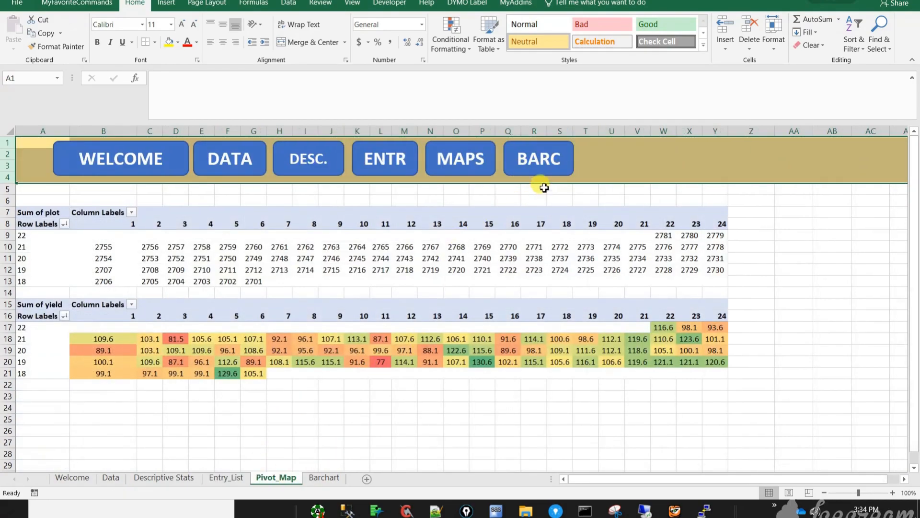
{"action": "left_click", "coordinate": [559, 160]}
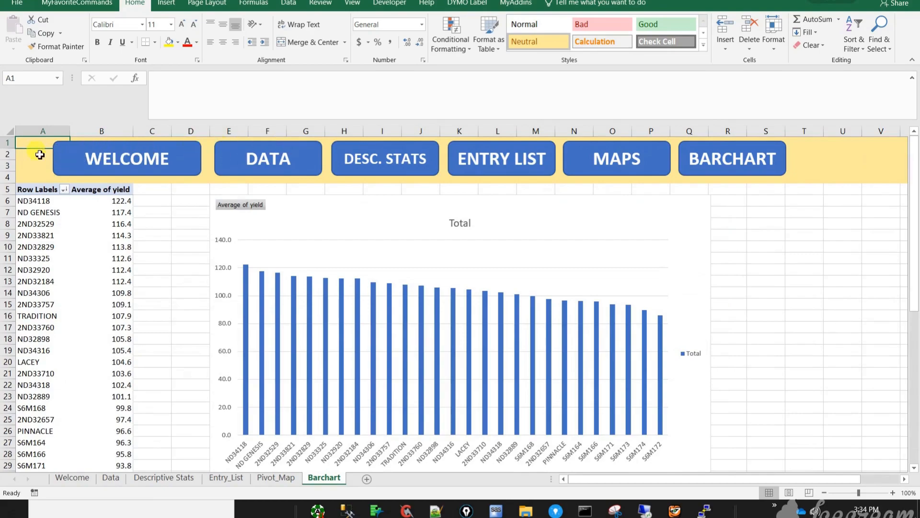
- Widen the BARCHART button on the Pivot_Map sheet so its full label fits
{"action": "left_click", "coordinate": [281, 480]}
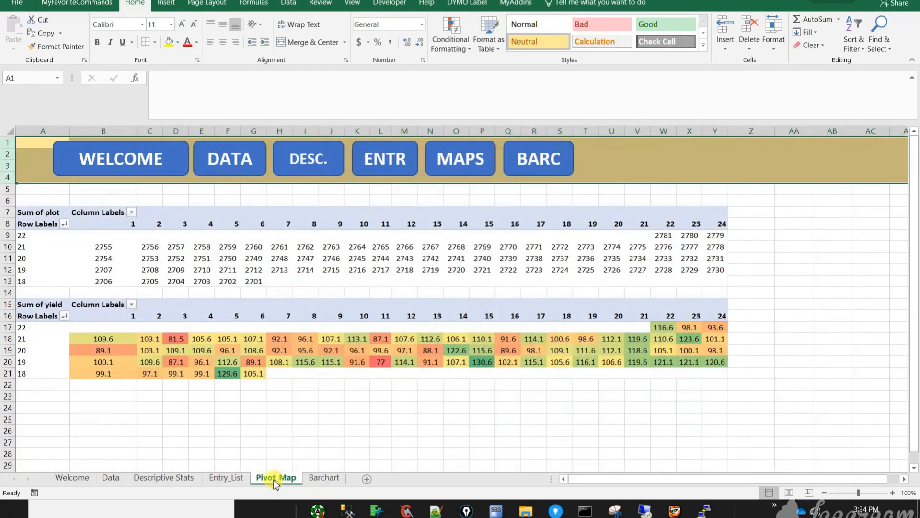
{"action": "left_click", "coordinate": [778, 202]}
{"action": "right_click", "coordinate": [567, 168]}
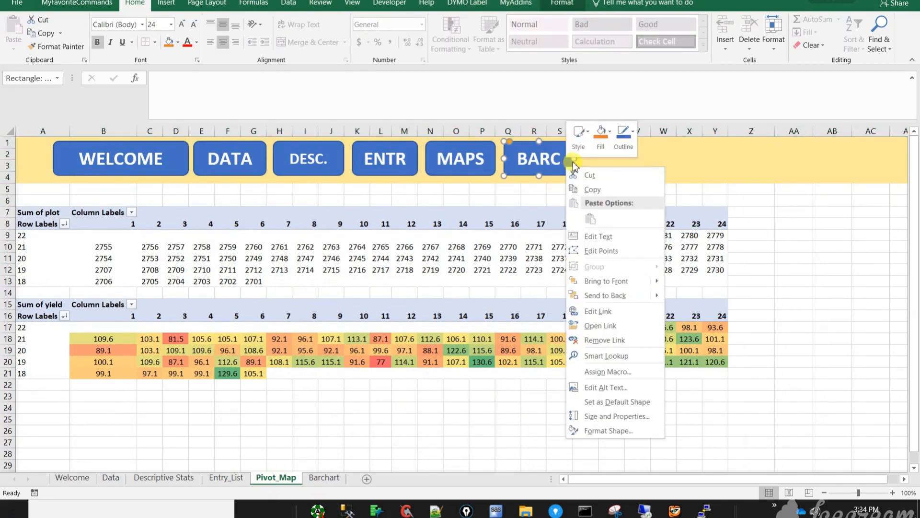
{"action": "left_click", "coordinate": [576, 161]}
{"action": "left_click_drag", "start_coordinate": [575, 162], "coordinate": [609, 163]}
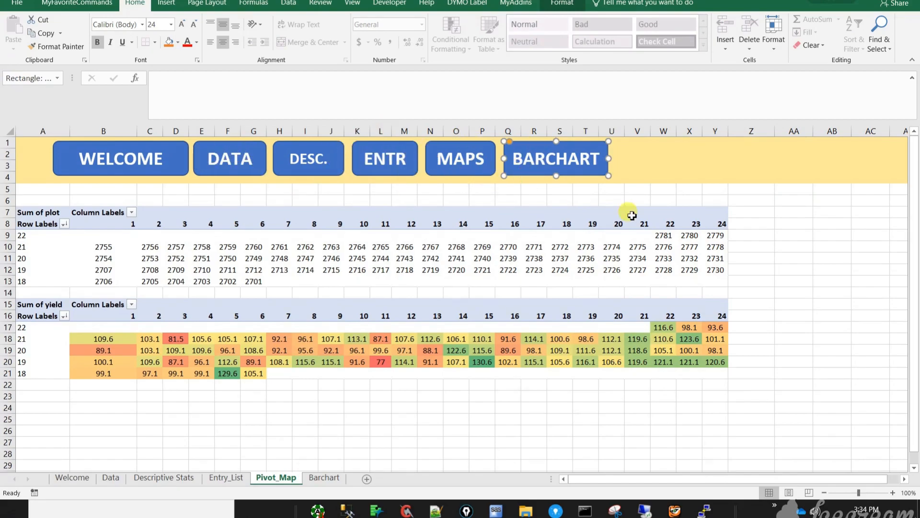
{"action": "left_click", "coordinate": [759, 292]}
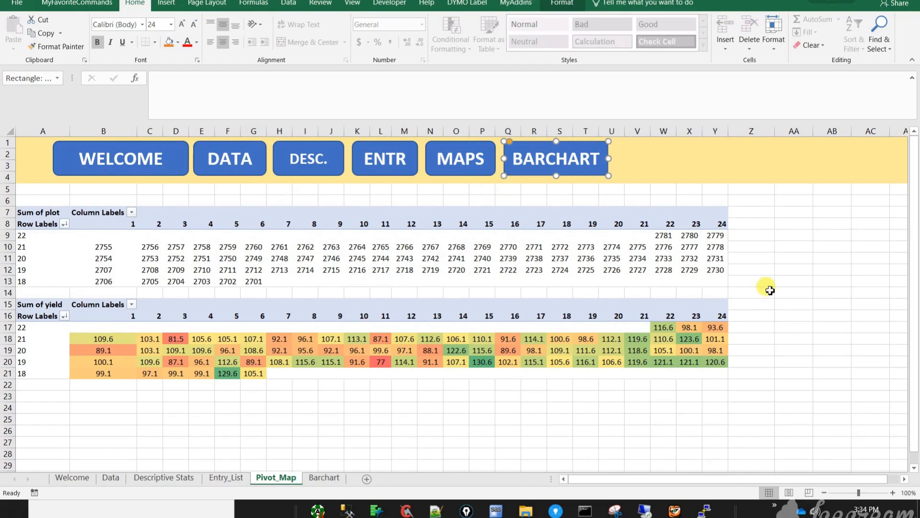
- Test the MAPS, ENTRY LIST, DATA, BARCHART and WELCOME buttons by following their links from sheet to sheet
{"action": "left_click", "coordinate": [452, 167]}
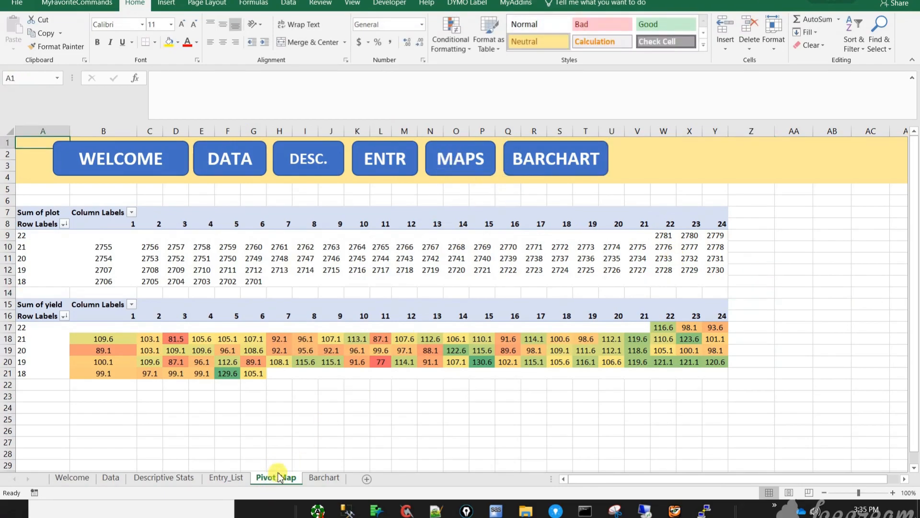
{"action": "left_click", "coordinate": [383, 162]}
{"action": "left_click", "coordinate": [269, 165]}
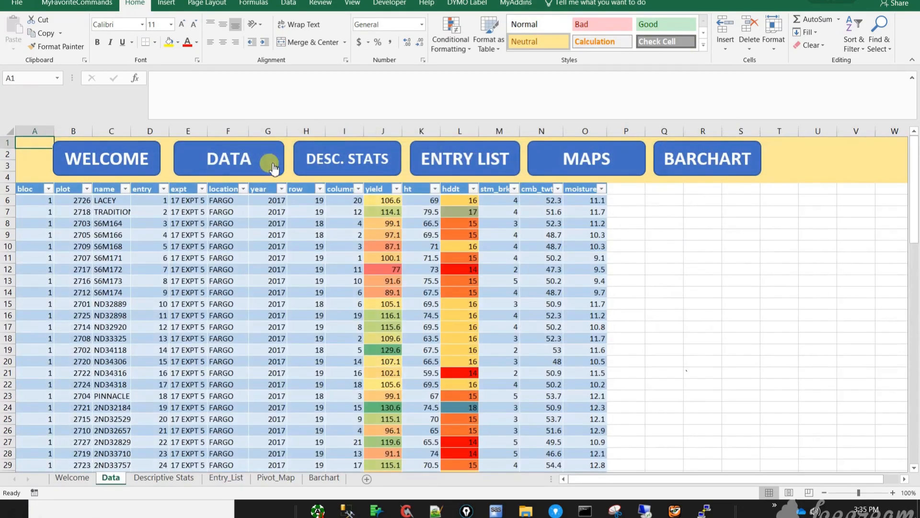
{"action": "left_click", "coordinate": [695, 166]}
{"action": "left_click", "coordinate": [153, 169]}
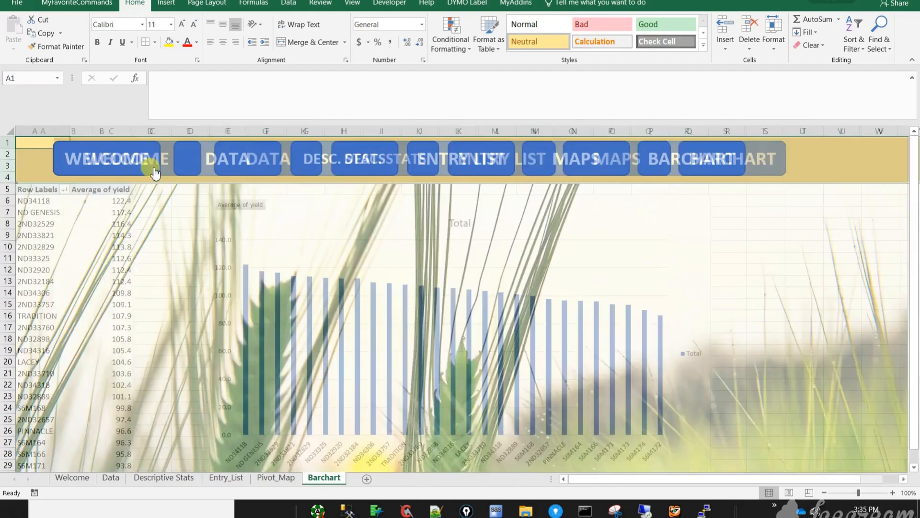